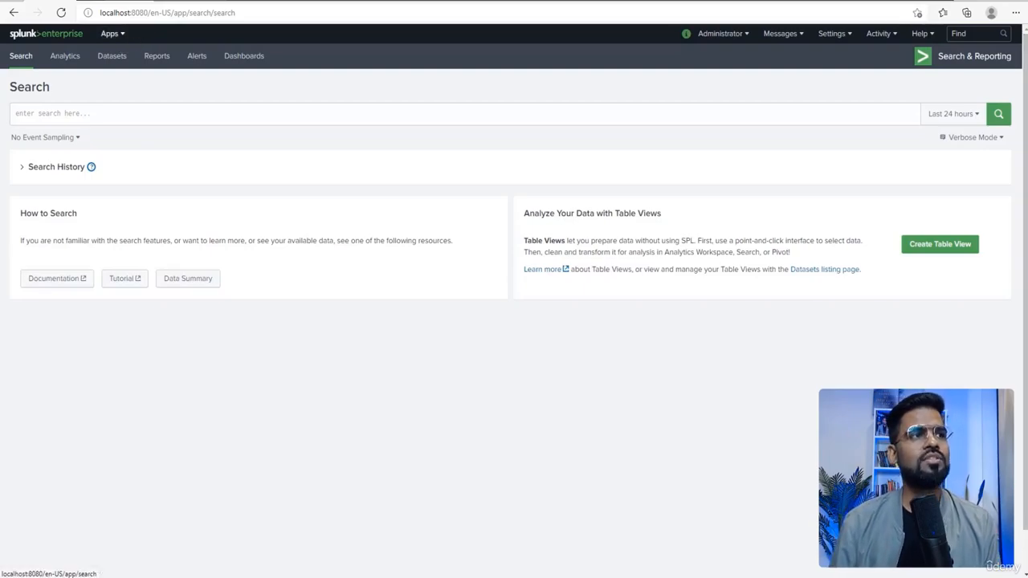
# View the list of installed apps, then return to the home page and reopen the Search & Reporting app.
pyautogui.click(111, 33)
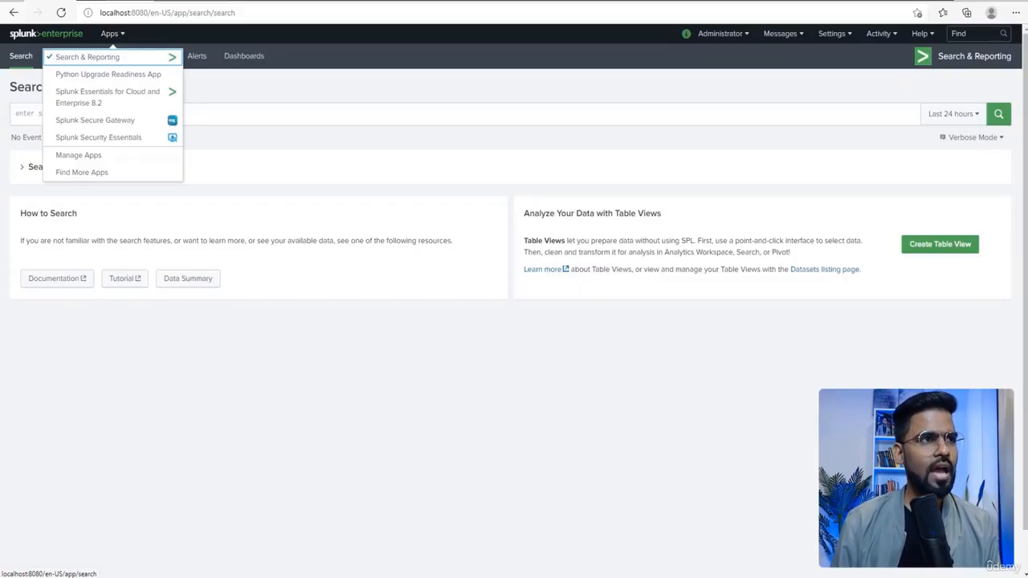
pyautogui.click(113, 34)
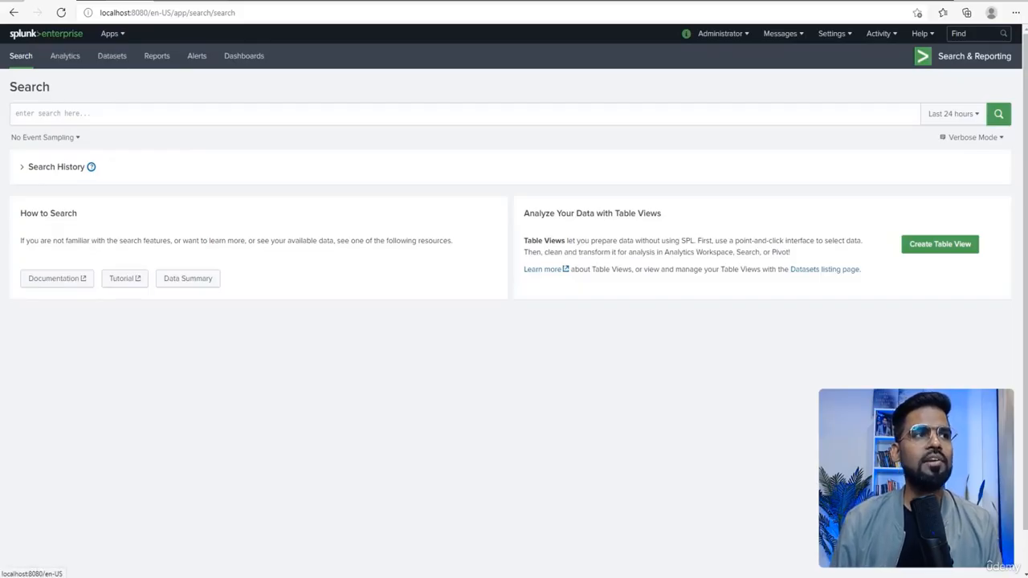
pyautogui.click(46, 33)
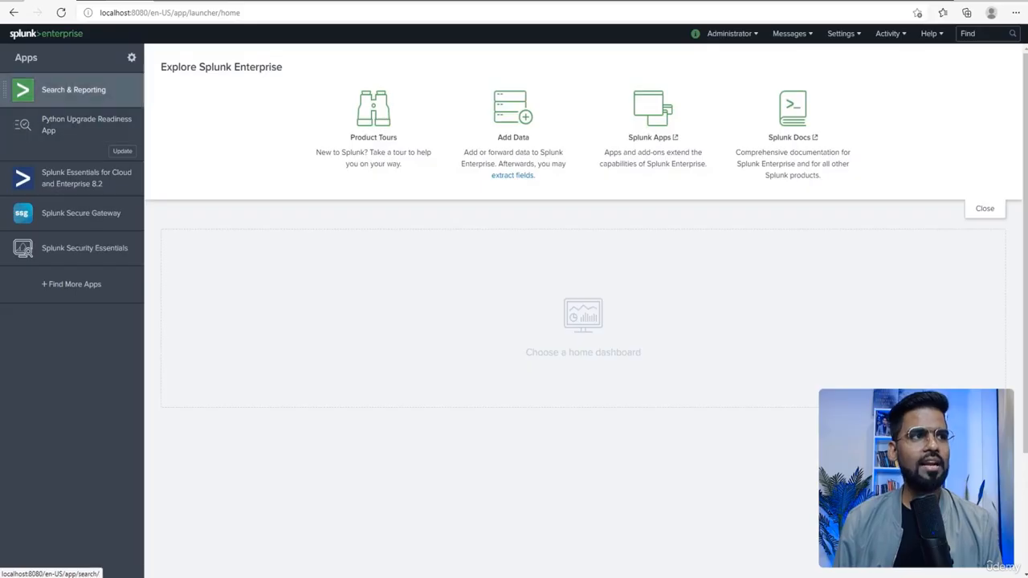
pyautogui.click(72, 89)
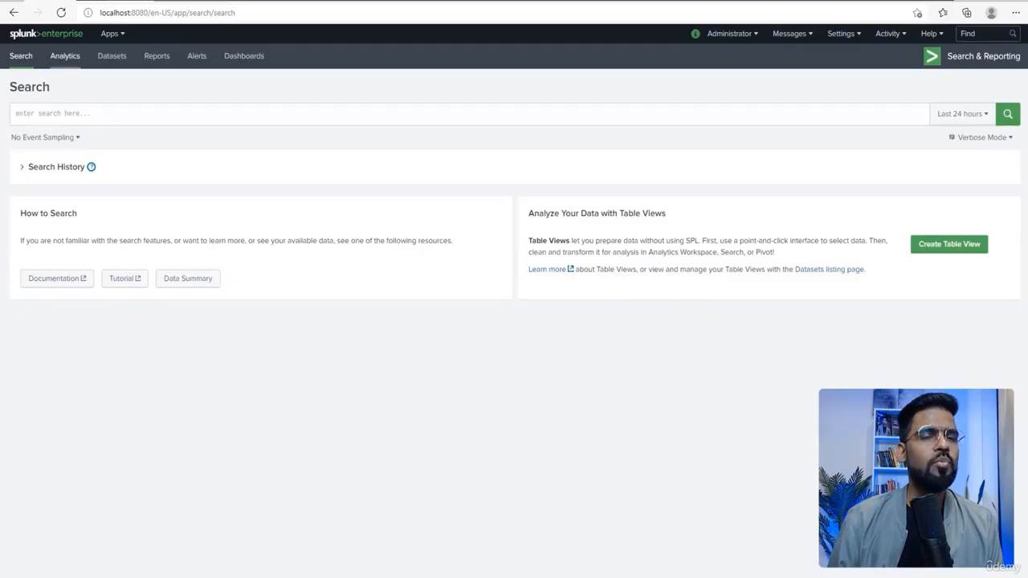
# Review the administrator account options and check the system messages.
pyautogui.click(730, 33)
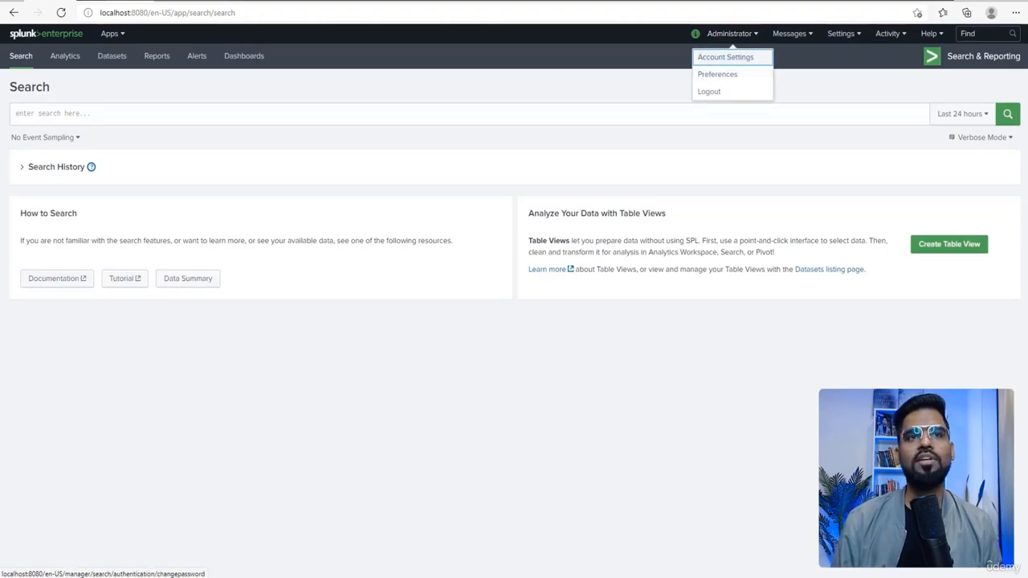
pyautogui.click(792, 34)
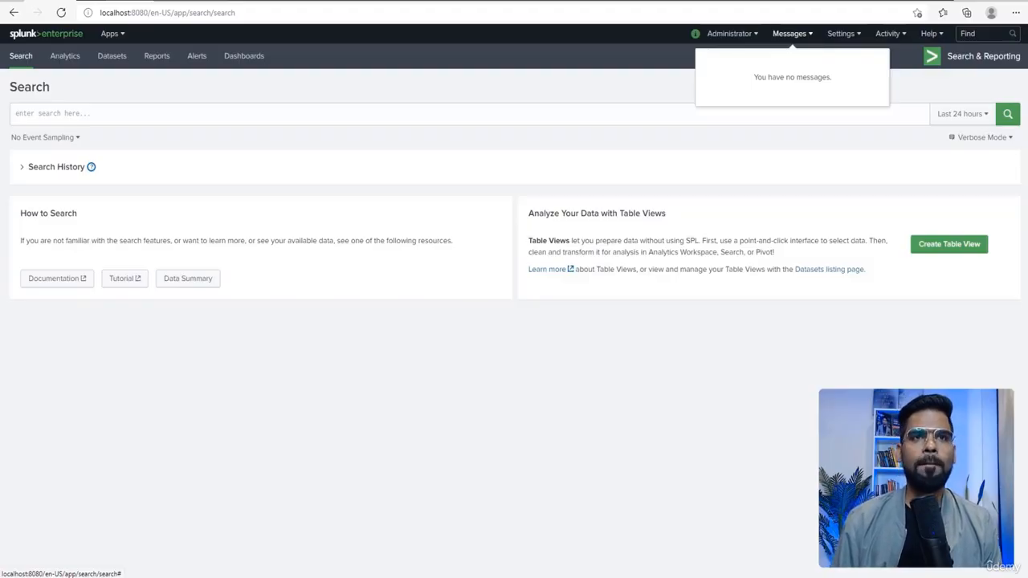
pyautogui.click(792, 34)
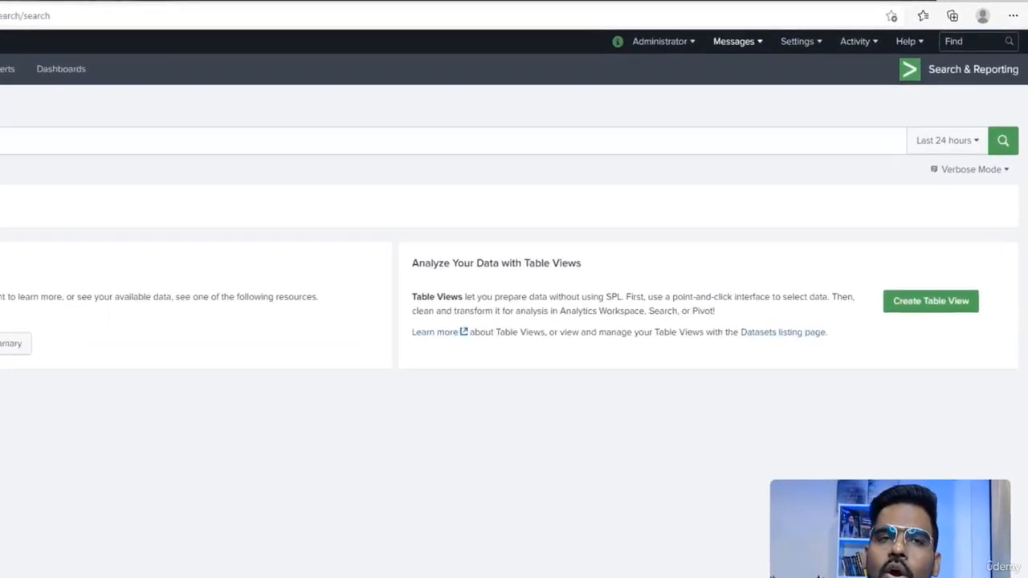
pyautogui.click(792, 34)
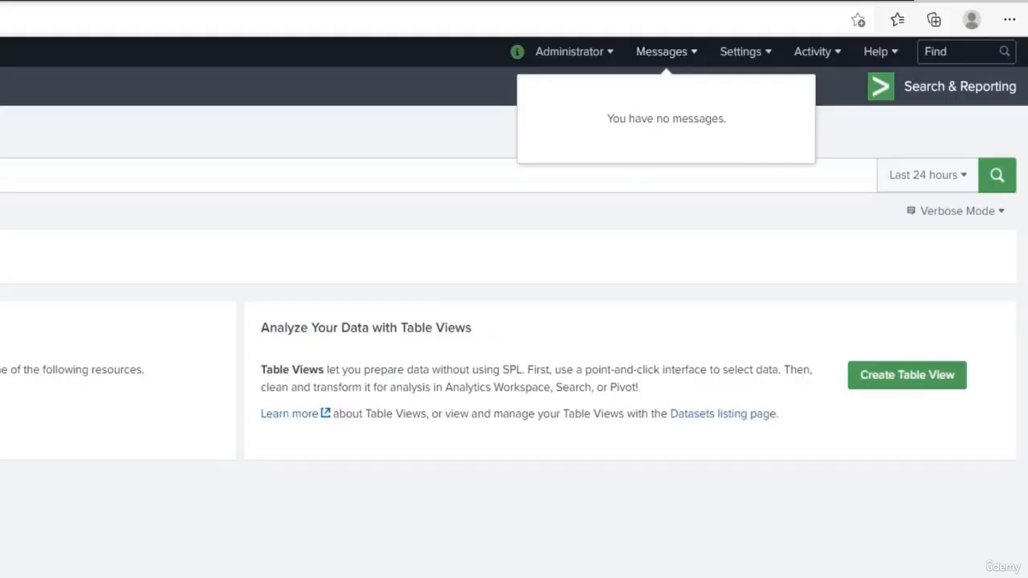
# Open the Add Data page and start the Microsoft Windows event logs guide from the Operating System data sources.
pyautogui.click(741, 52)
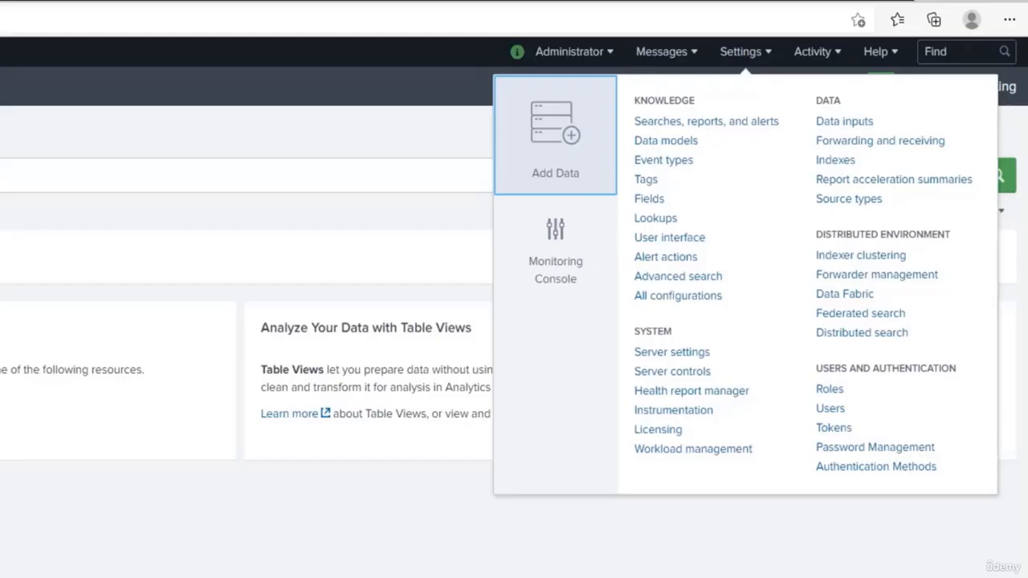
pyautogui.click(555, 137)
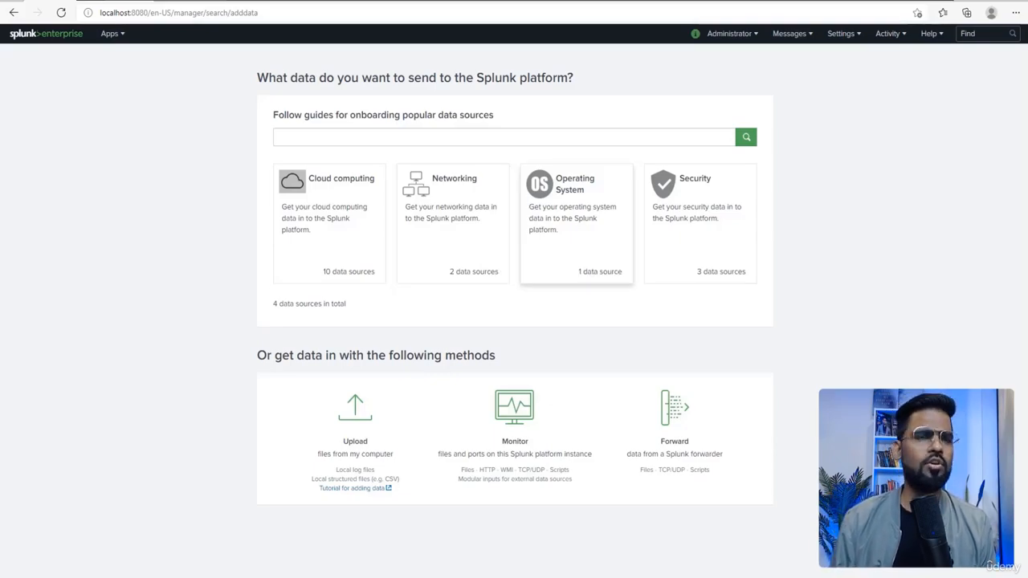
pyautogui.click(576, 224)
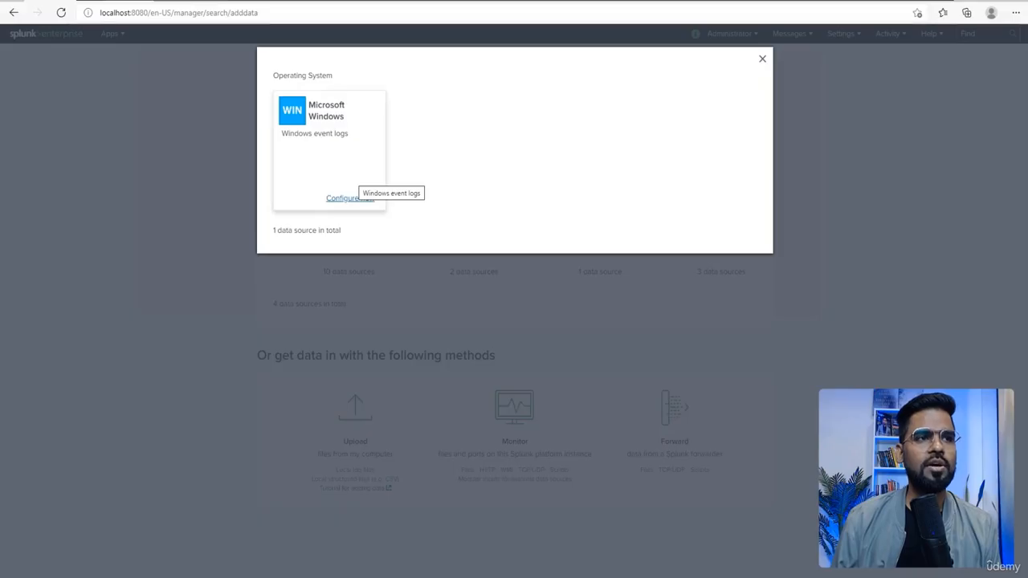
pyautogui.click(351, 198)
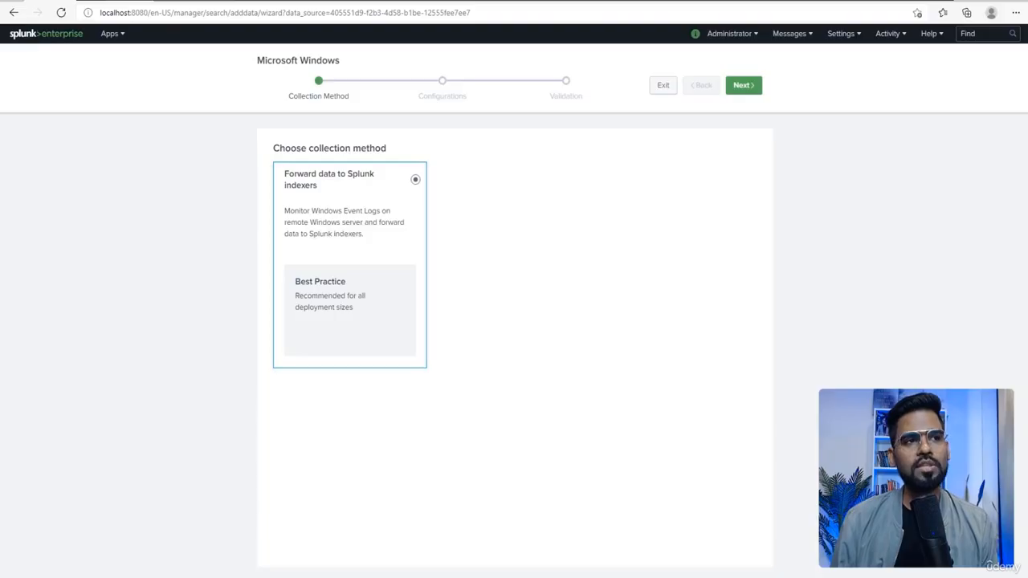
# Proceed to the Windows guide's configurations with Forward data to Splunk indexers as the collection method.
pyautogui.moveTo(273, 148); pyautogui.dragTo(387, 148)
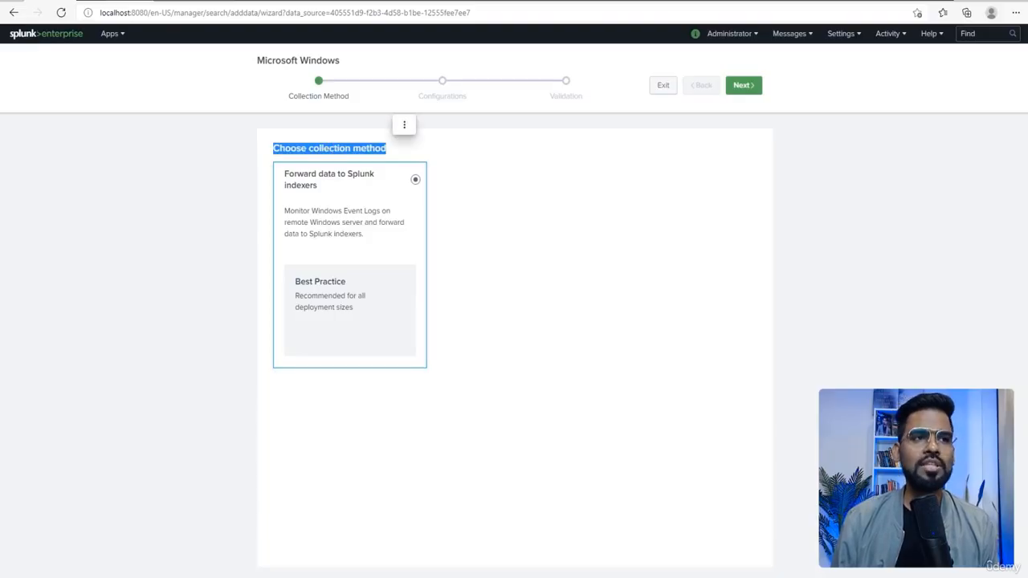
pyautogui.click(470, 189)
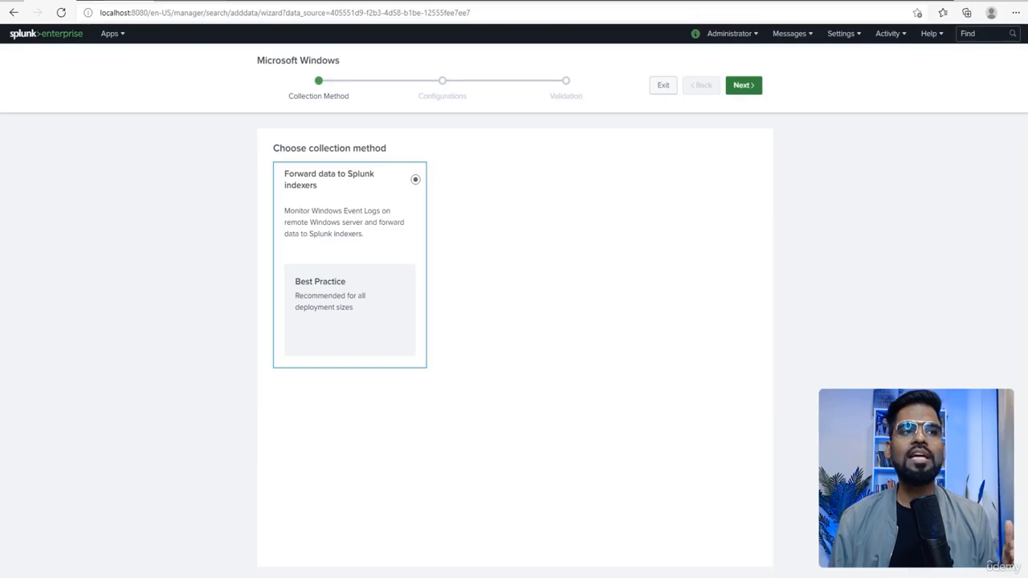
pyautogui.click(744, 84)
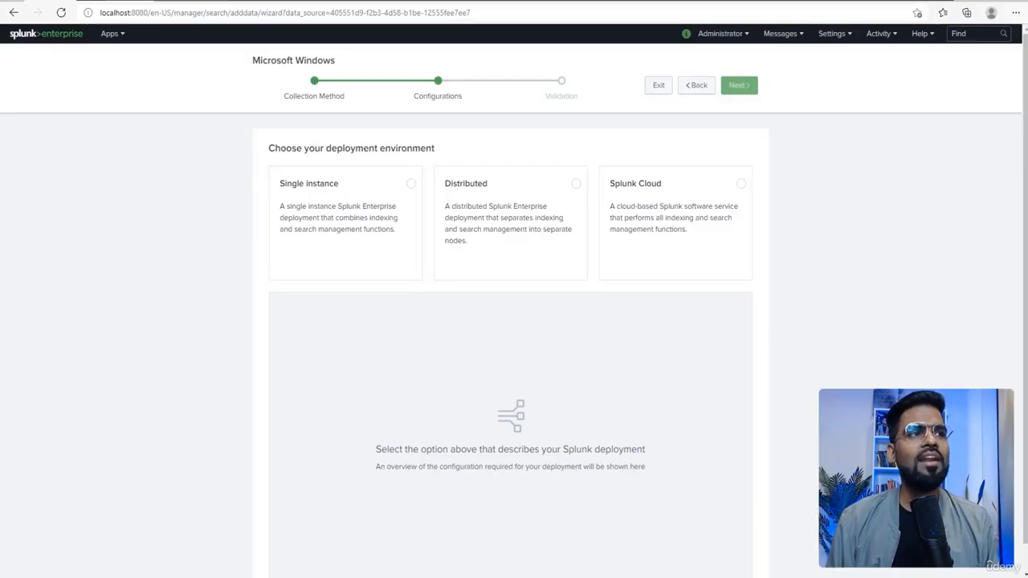
# Choose the Single instance deployment environment for the Windows guide and examine its required configuration overview.
pyautogui.moveTo(148, 13); pyautogui.dragTo(99, 13)
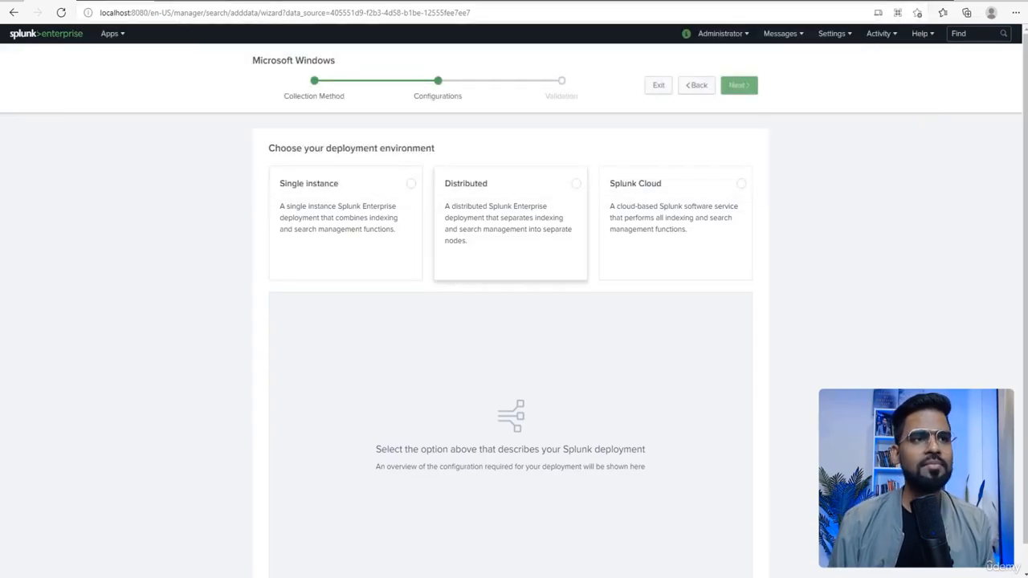
pyautogui.click(345, 224)
pyautogui.scroll(-1, 482, 354)
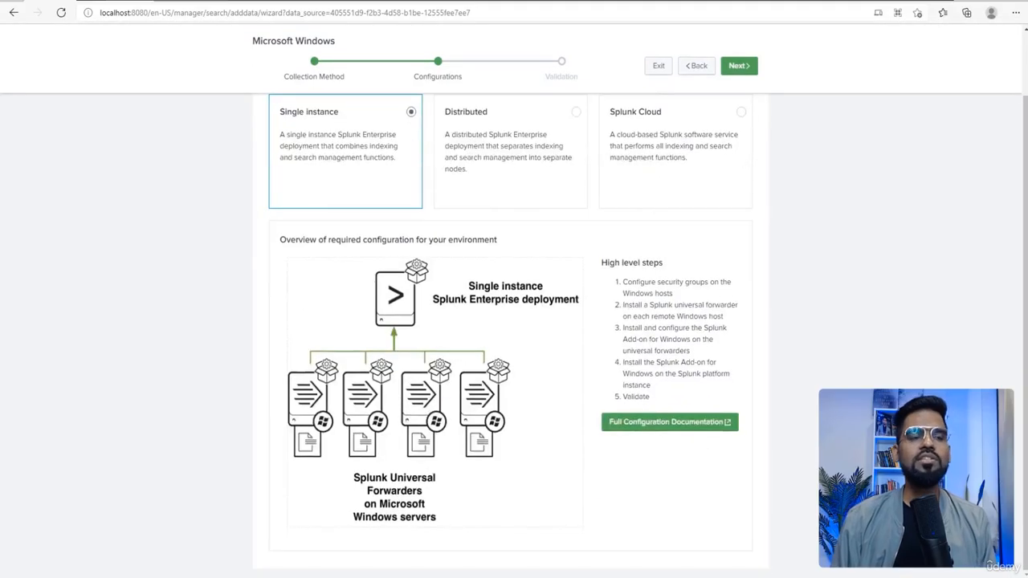
pyautogui.moveTo(286, 240); pyautogui.dragTo(500, 240)
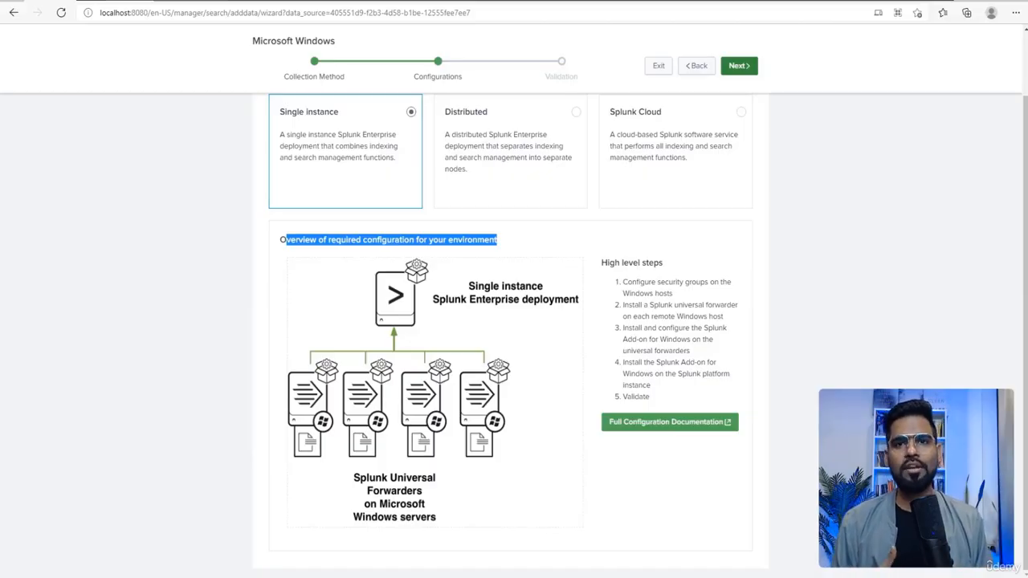
pyautogui.scroll(2, 511, 321)
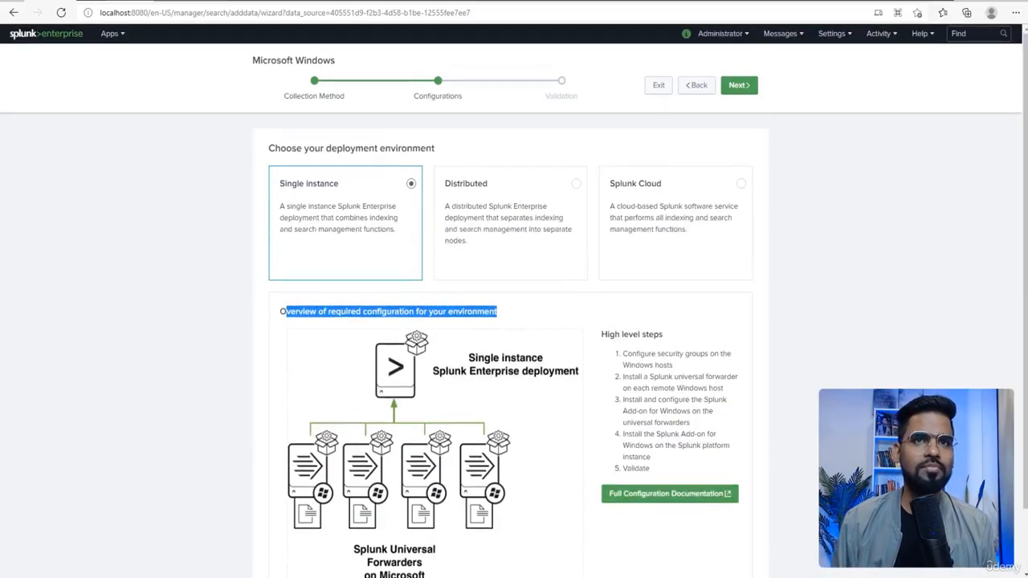
# Return to the Add Data page and view the available Security data sources.
pyautogui.click(835, 33)
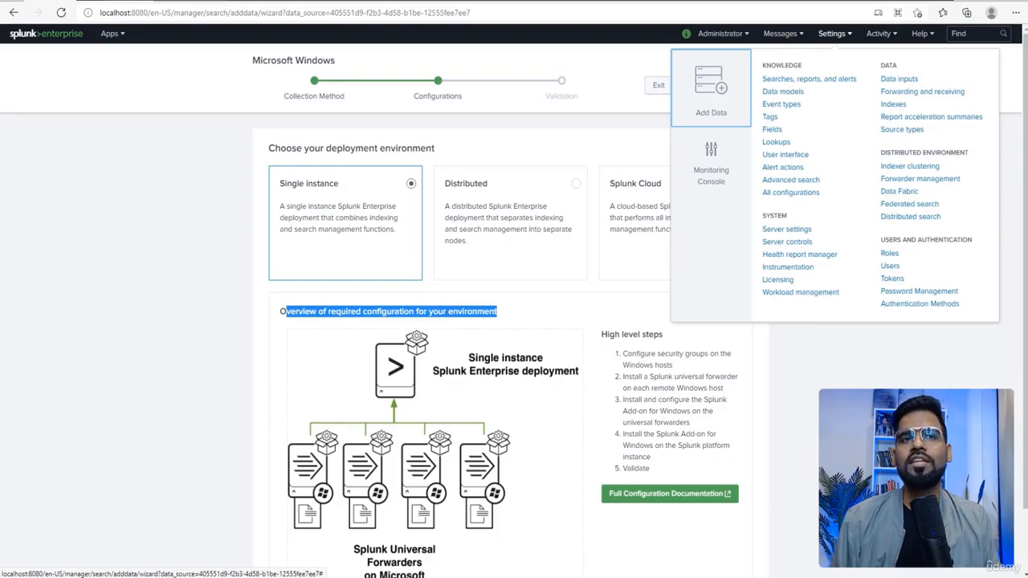
pyautogui.click(711, 88)
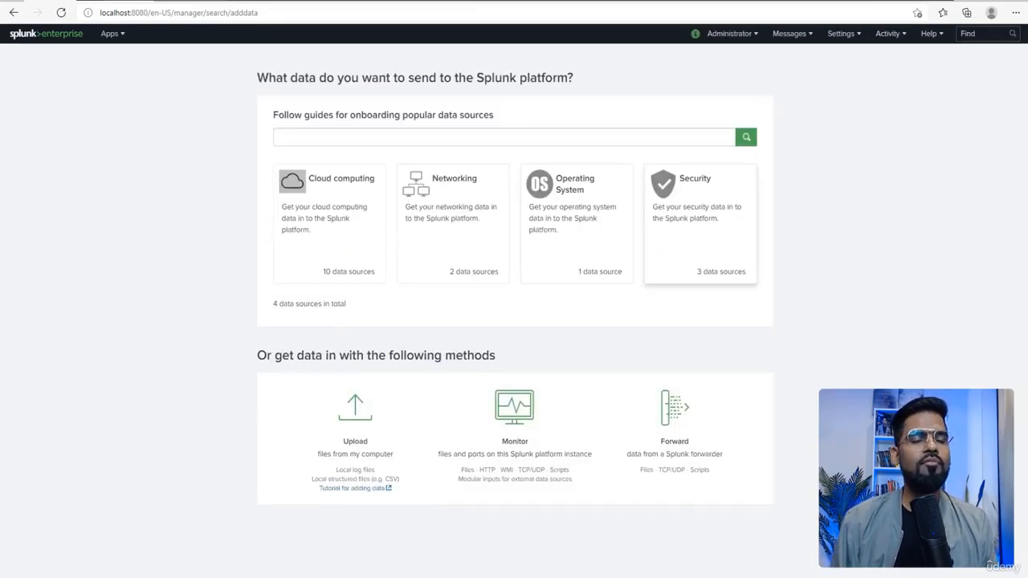
pyautogui.click(699, 221)
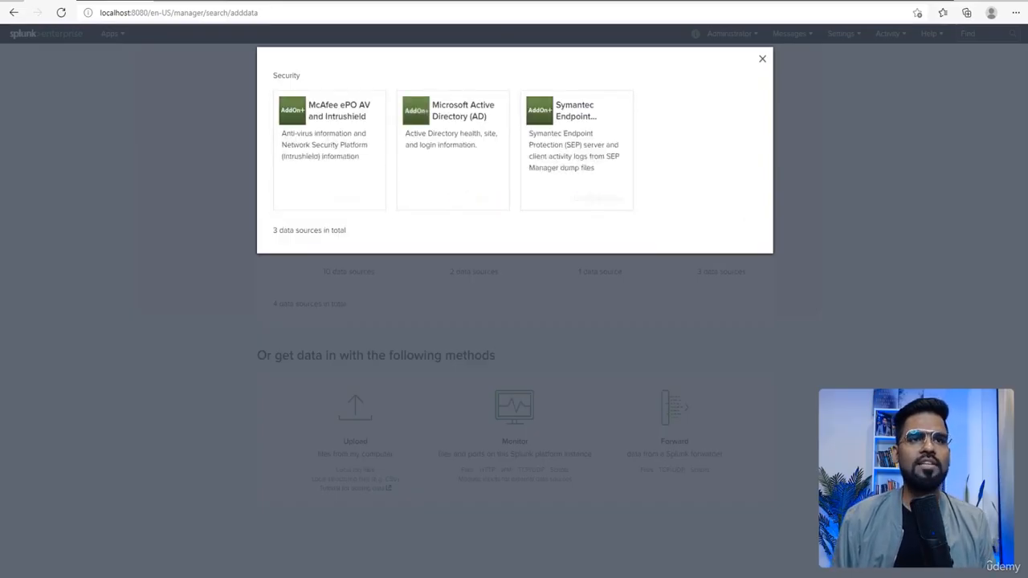
pyautogui.click(763, 58)
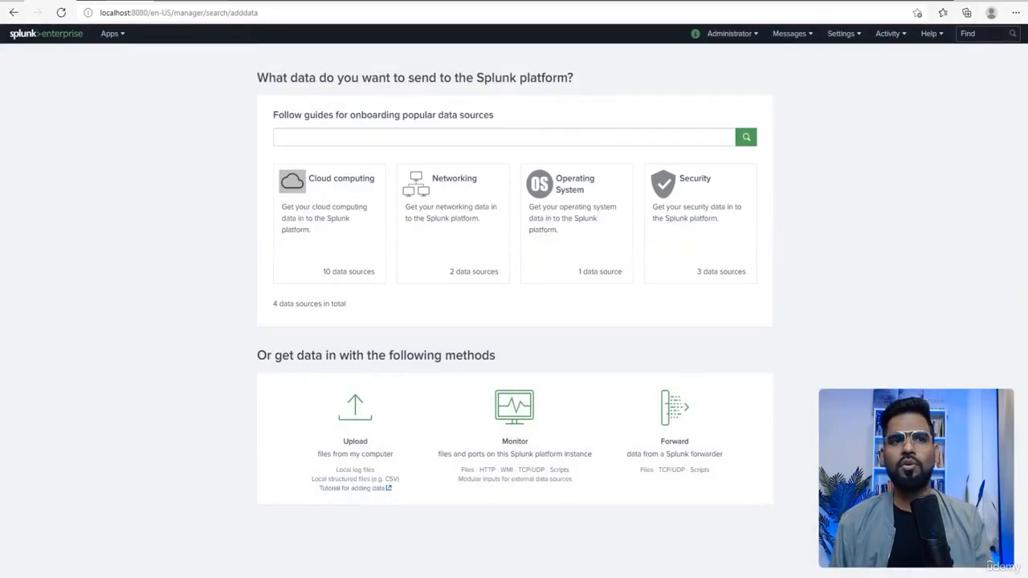
# Start the Palo Alto Networks guide from the Networking data sources and proceed with Forward data from syslog-ng.
pyautogui.click(452, 224)
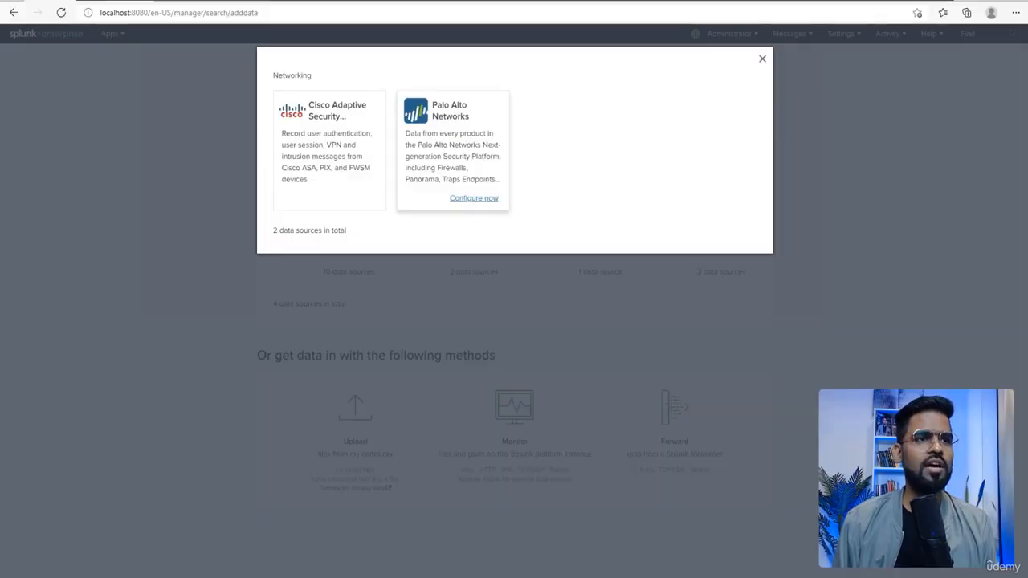
pyautogui.click(474, 198)
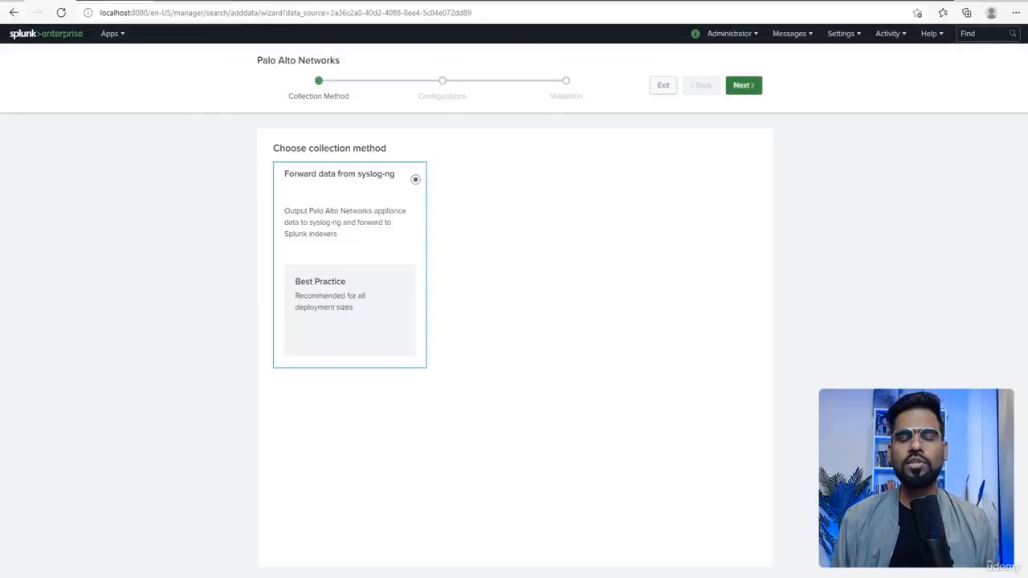
pyautogui.click(744, 85)
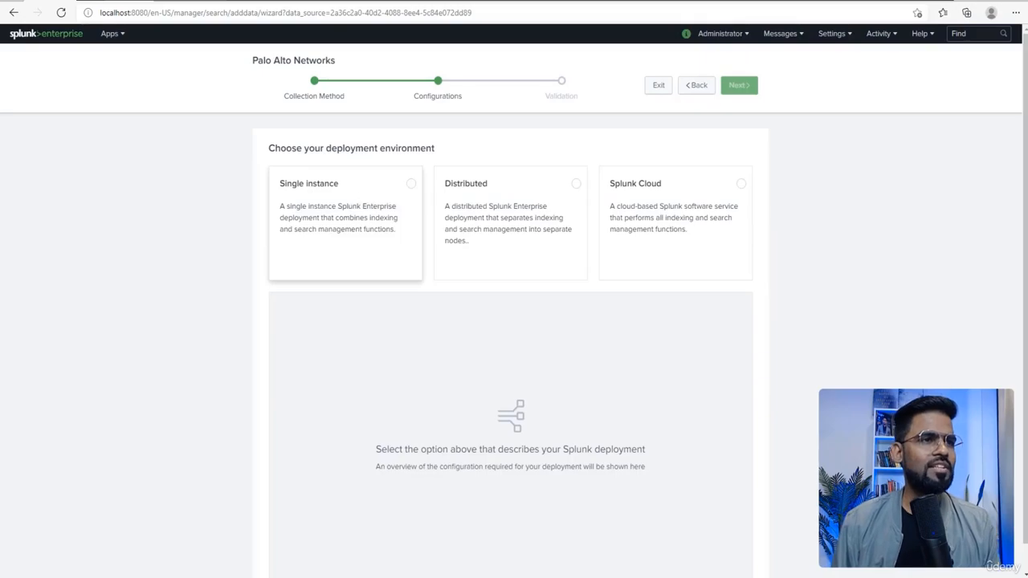
# Choose the Single instance deployment environment for the Palo Alto Networks guide and examine its required configuration overview.
pyautogui.click(357, 190)
pyautogui.scroll(-2, 358, 190)
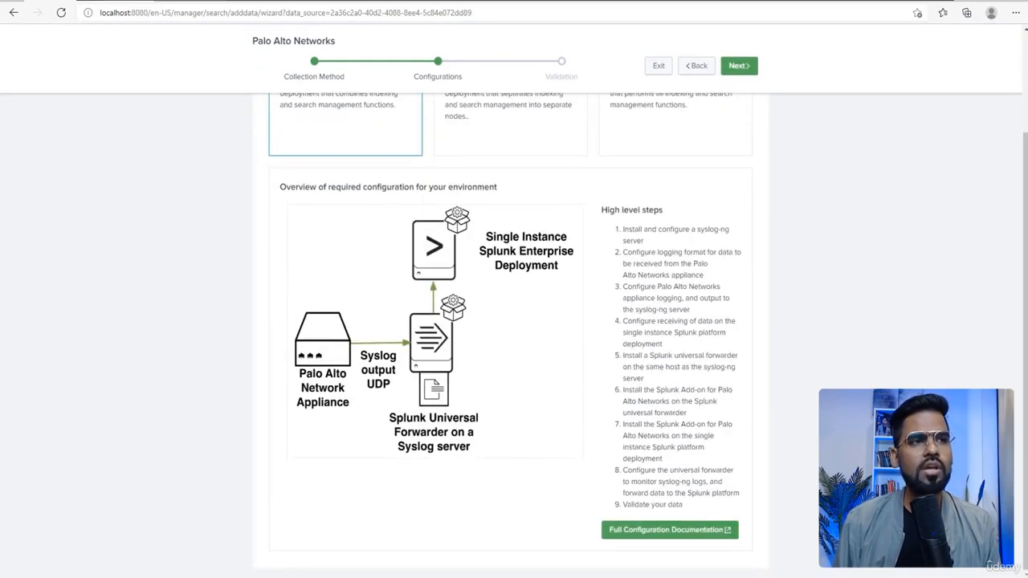
pyautogui.moveTo(290, 187); pyautogui.dragTo(499, 187)
pyautogui.click(500, 188)
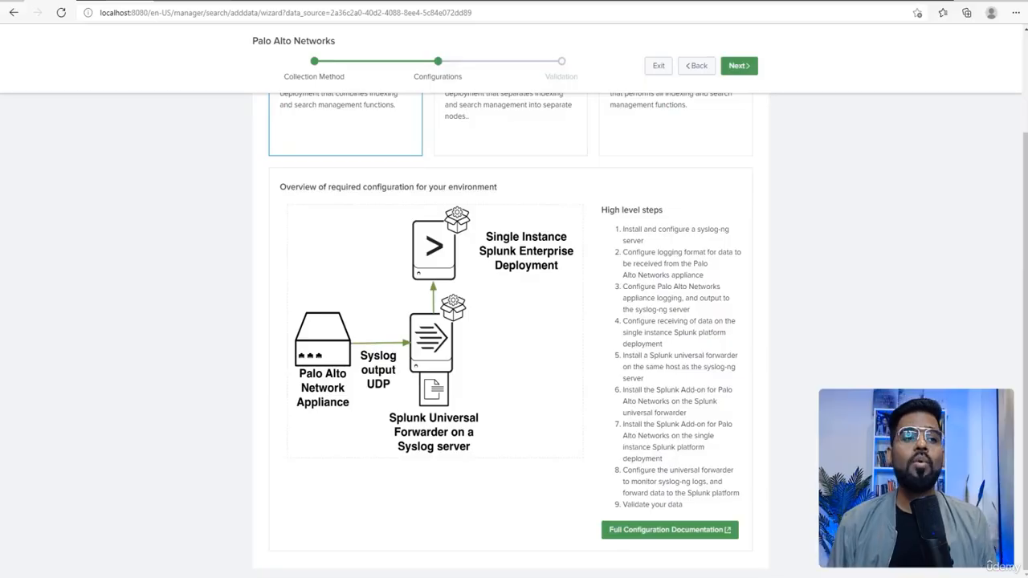
pyautogui.scroll(3, 514, 322)
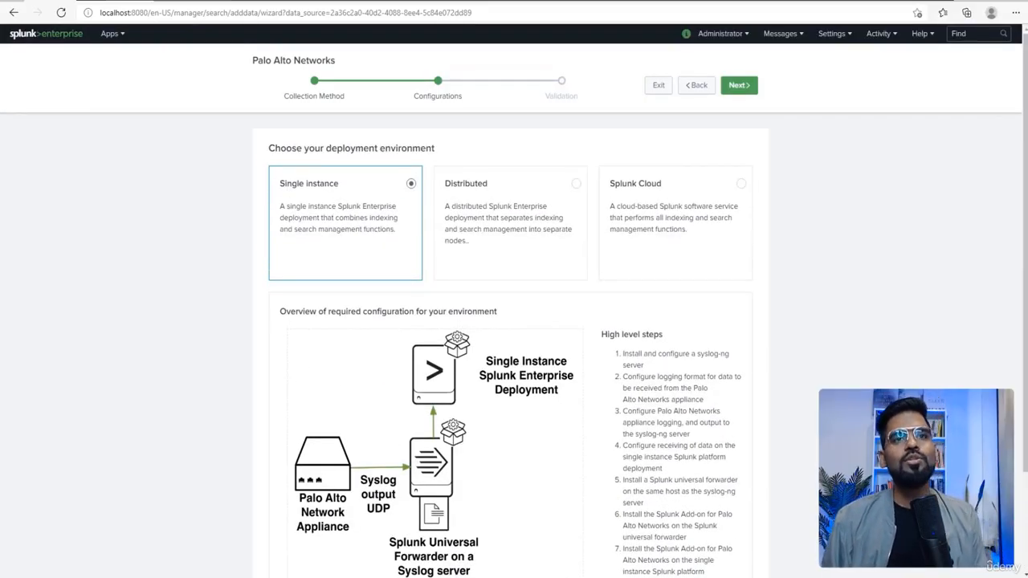
pyautogui.click(832, 33)
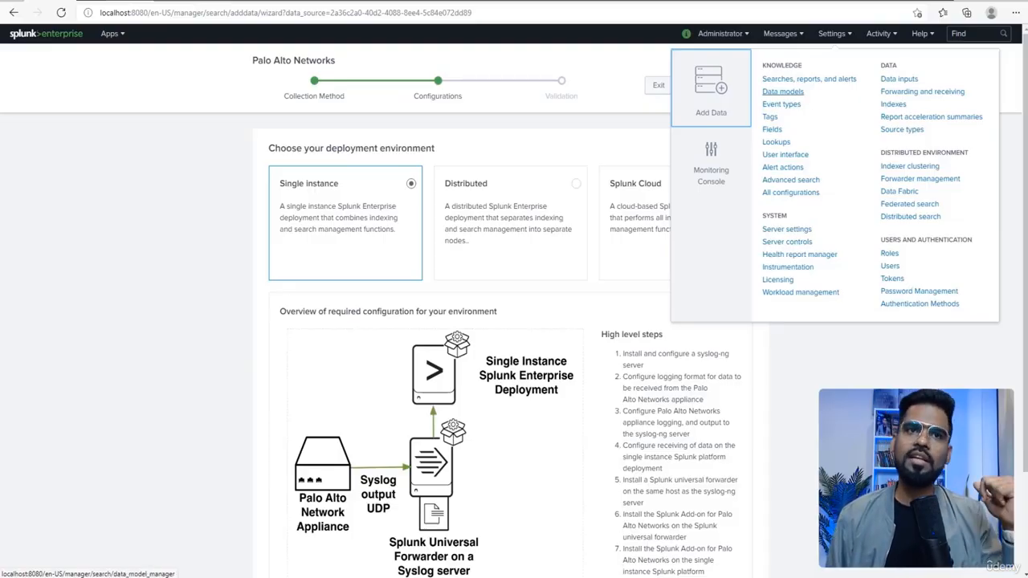
pyautogui.click(595, 120)
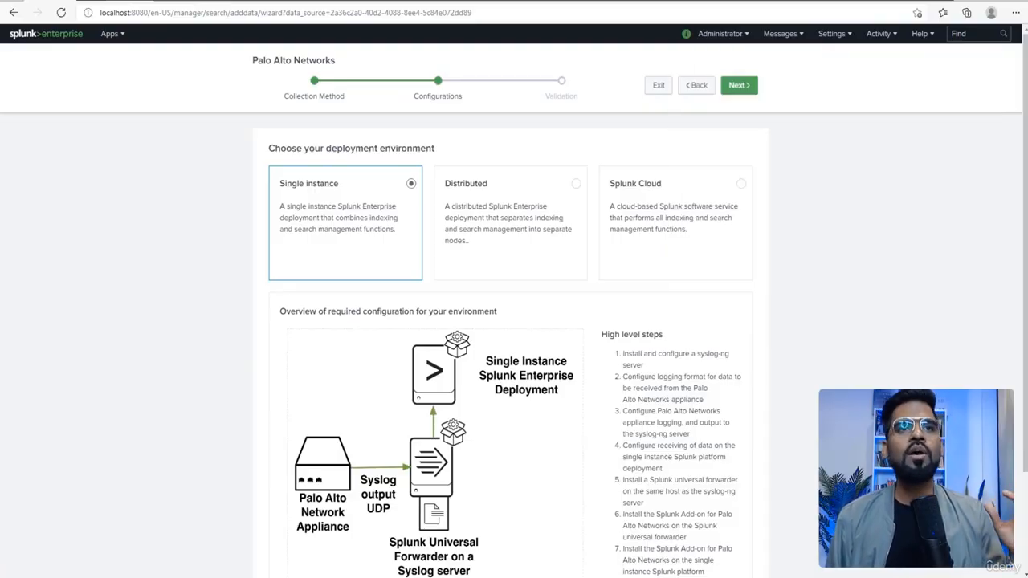
pyautogui.click(835, 34)
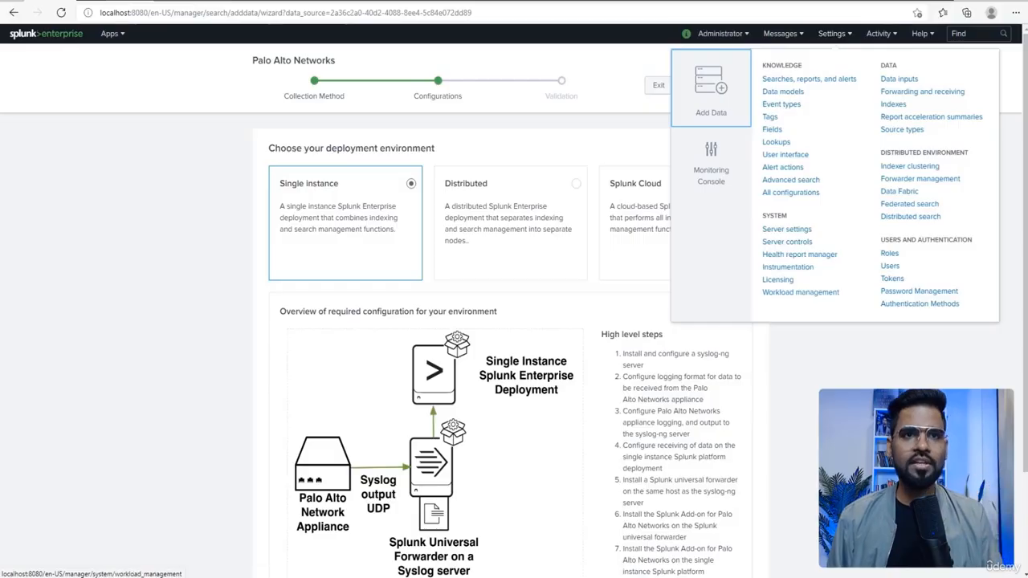
pyautogui.click(594, 265)
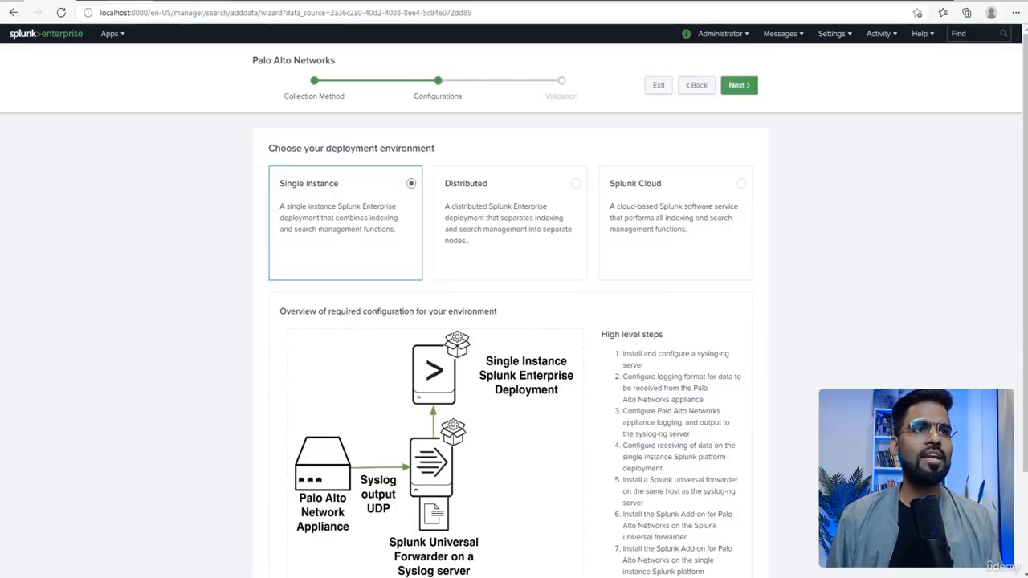
# Exit the Palo Alto Networks guide and return to the Add Data page.
pyautogui.click(658, 85)
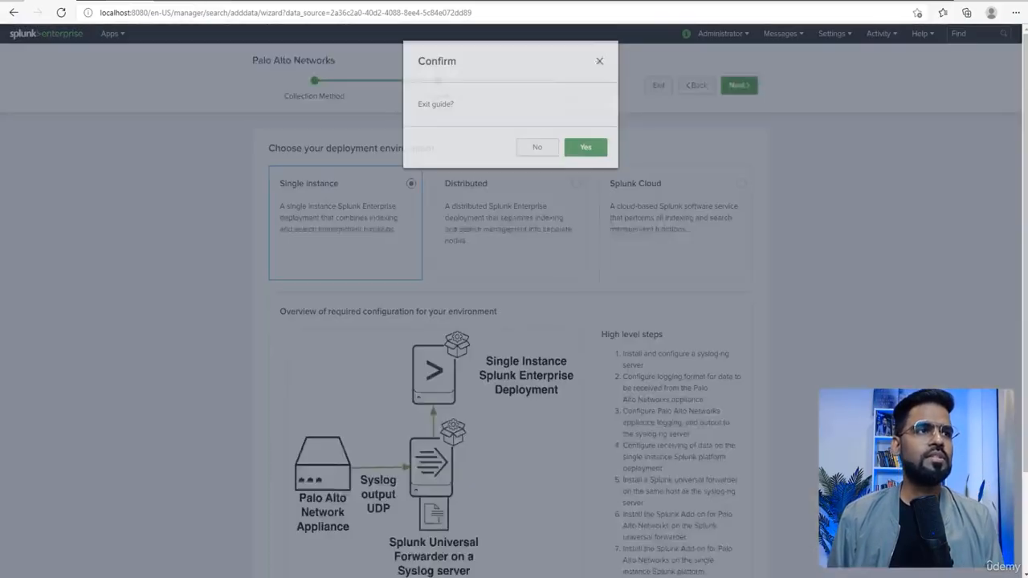
pyautogui.click(586, 153)
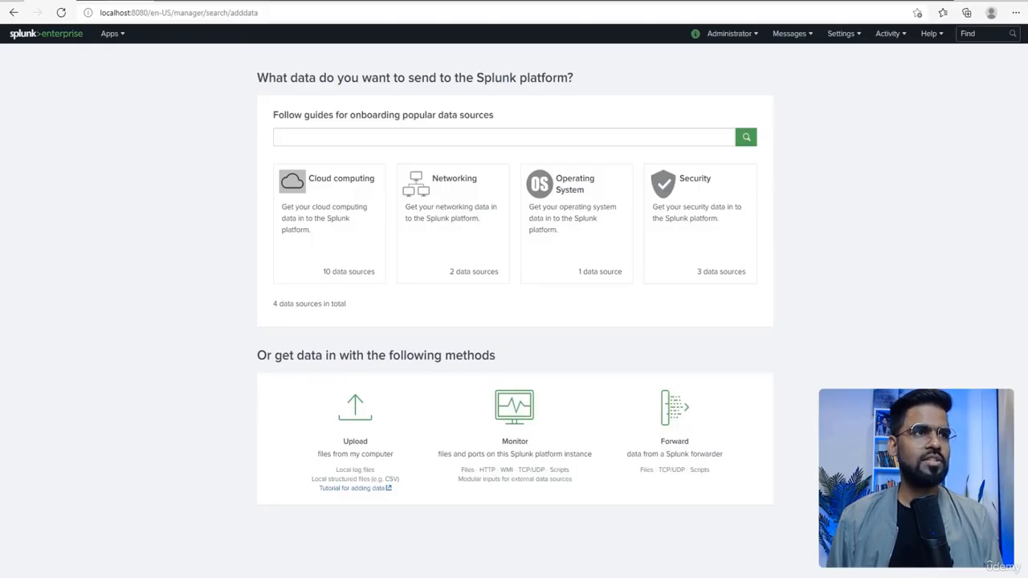
# Open the Search & Reporting app and enter the search index="botsv2".
pyautogui.click(46, 34)
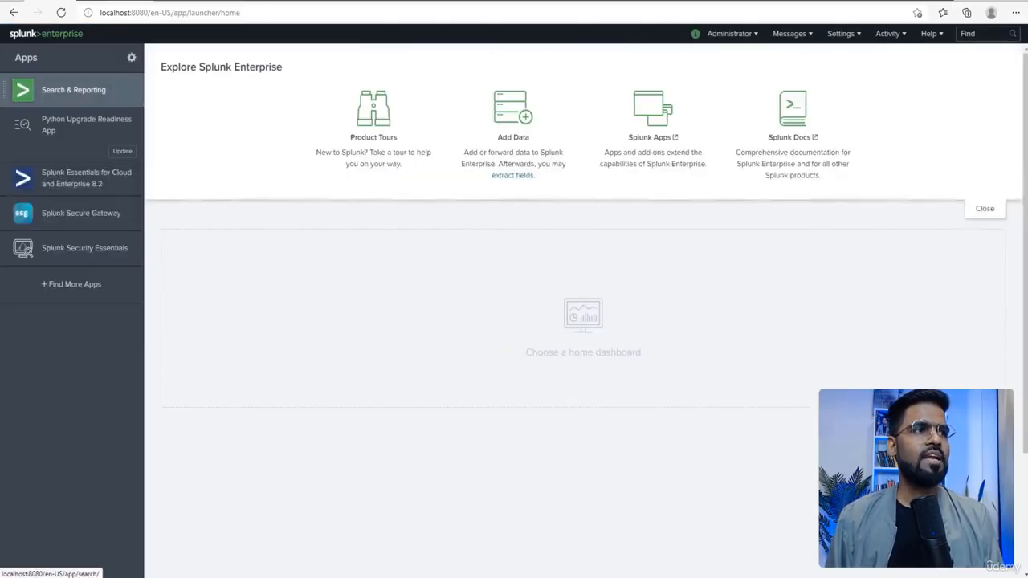
pyautogui.click(72, 87)
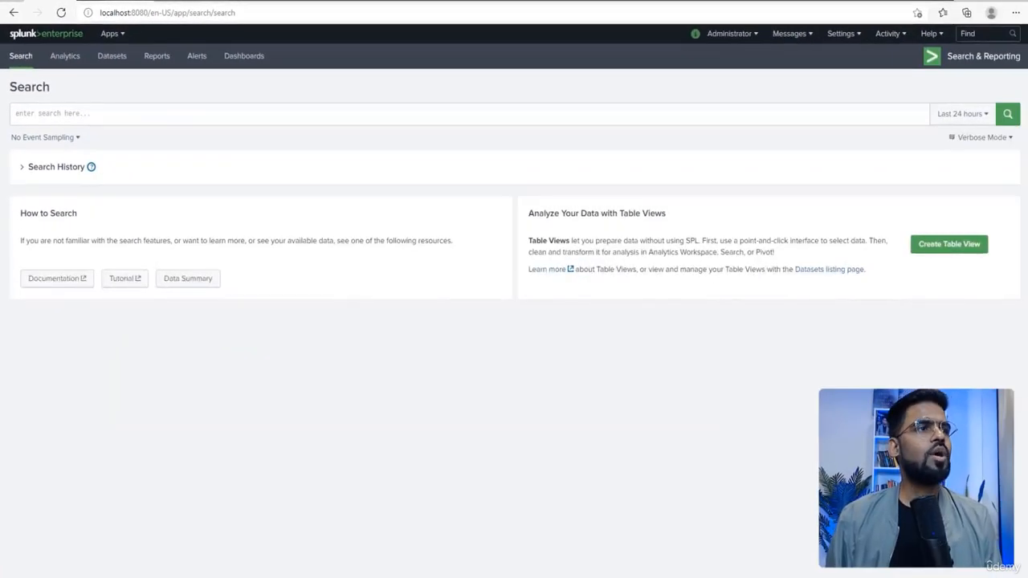
pyautogui.click(53, 114)
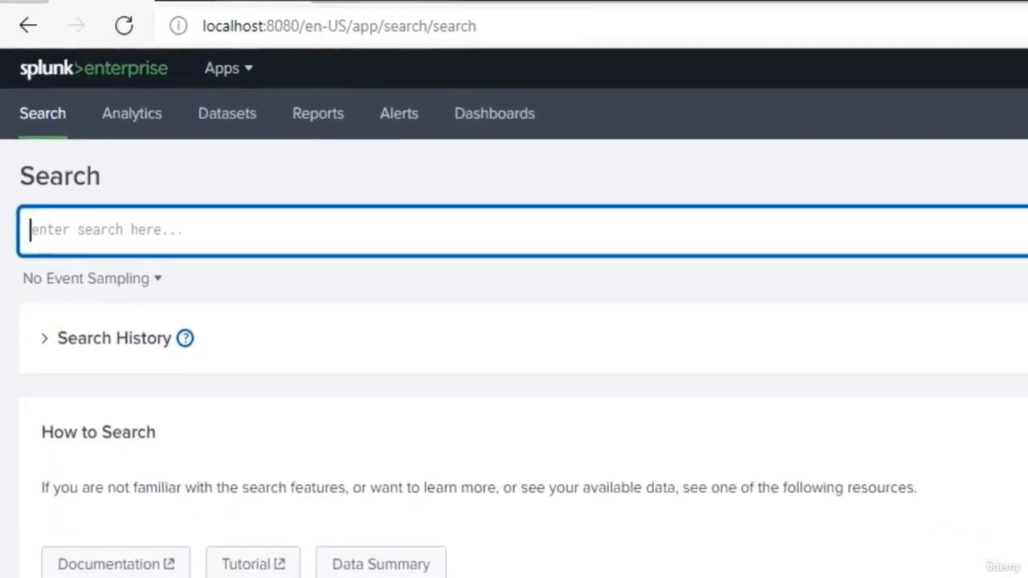
pyautogui.write('index')
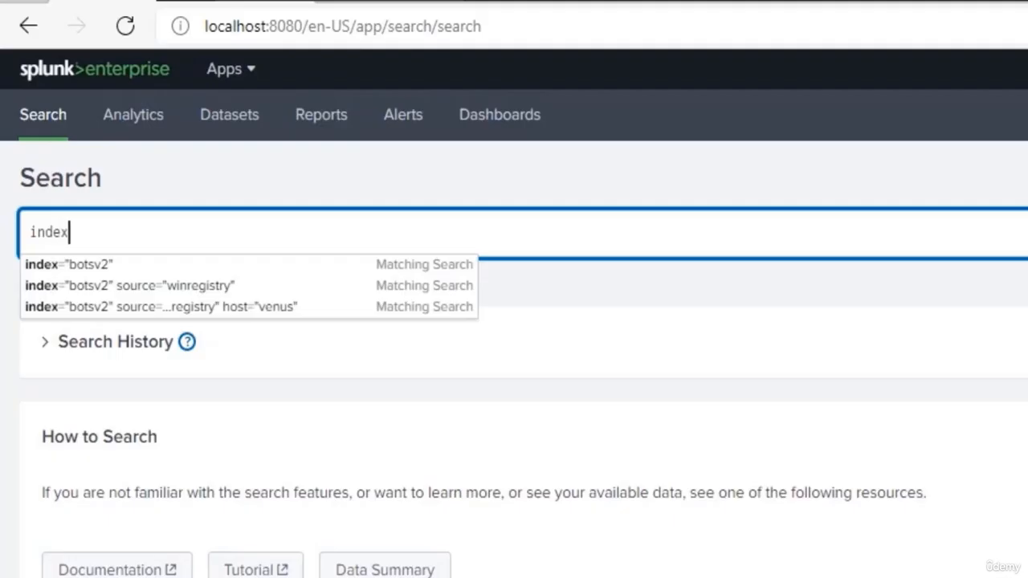
pyautogui.write('=')
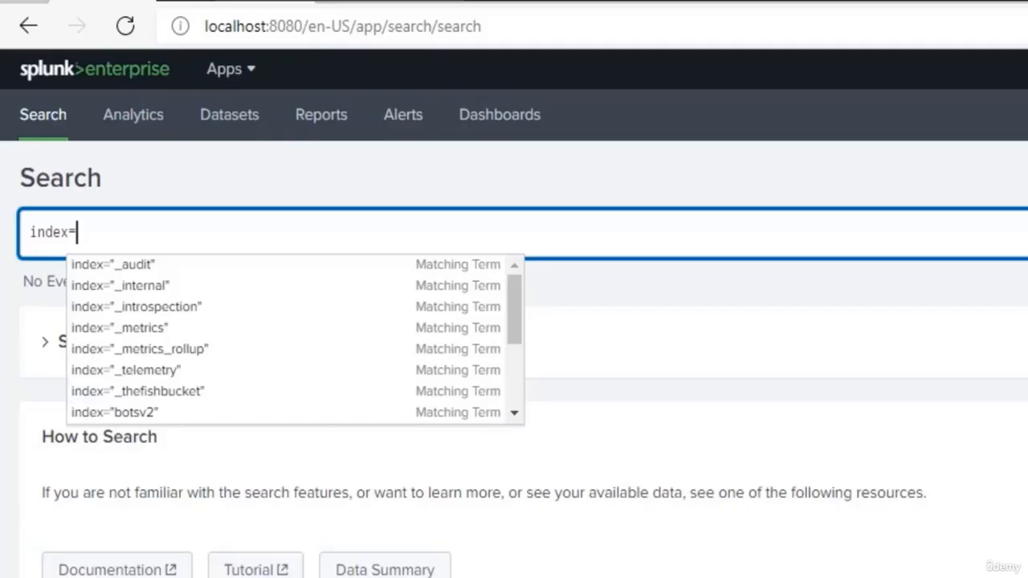
pyautogui.write('""')
pyautogui.press('Left')
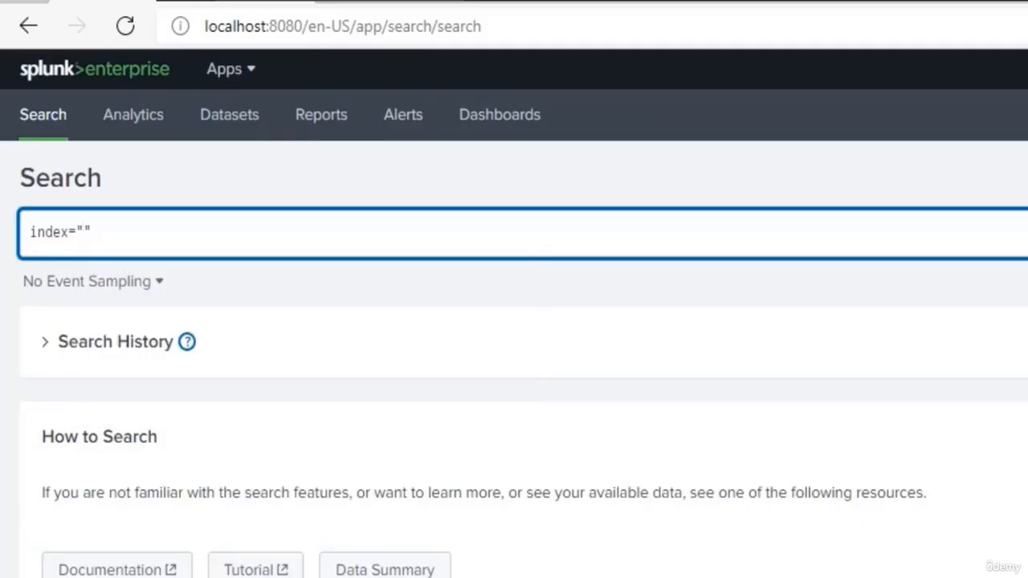
pyautogui.write('bot')
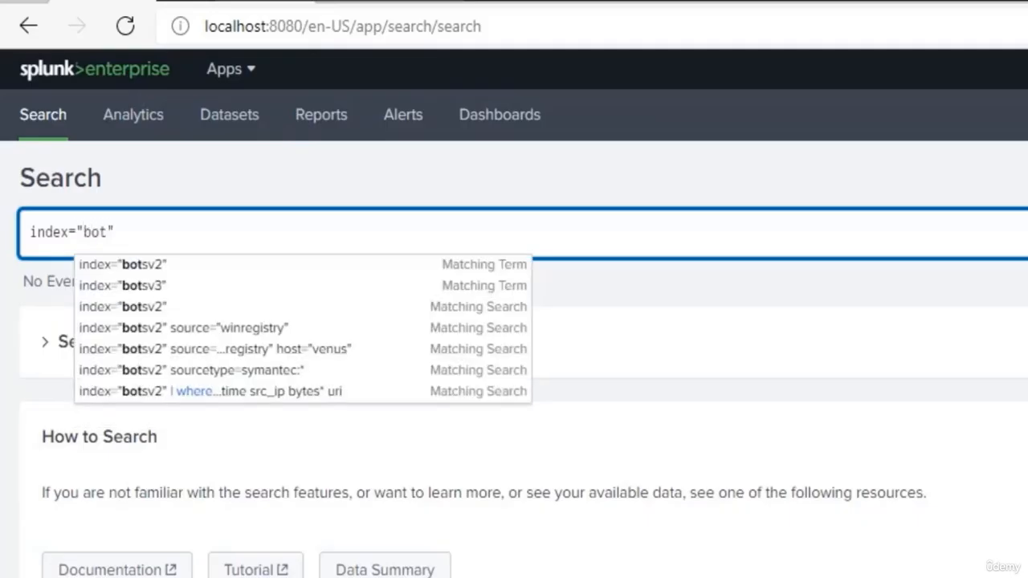
pyautogui.press('Down')
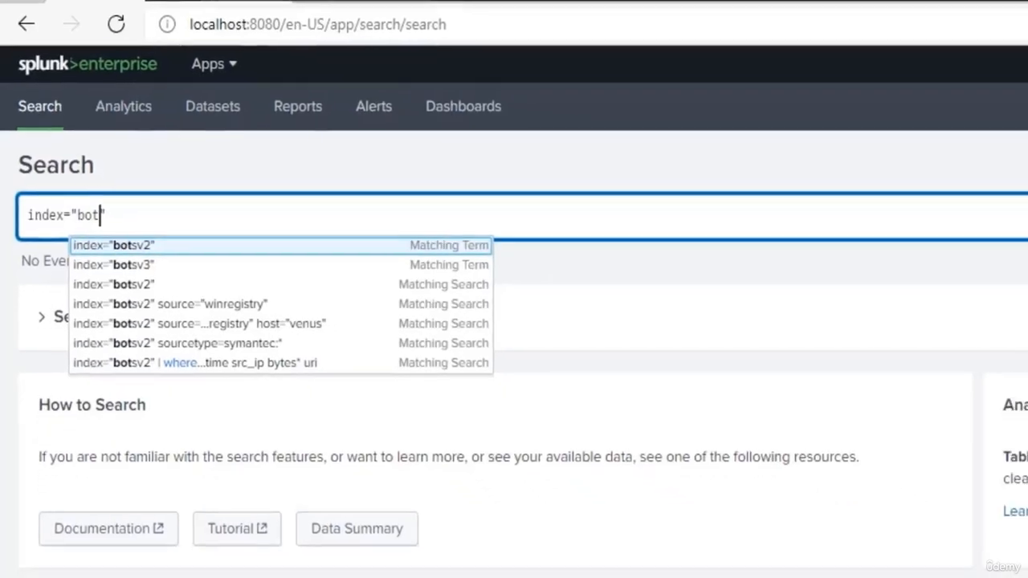
pyautogui.press('Return')
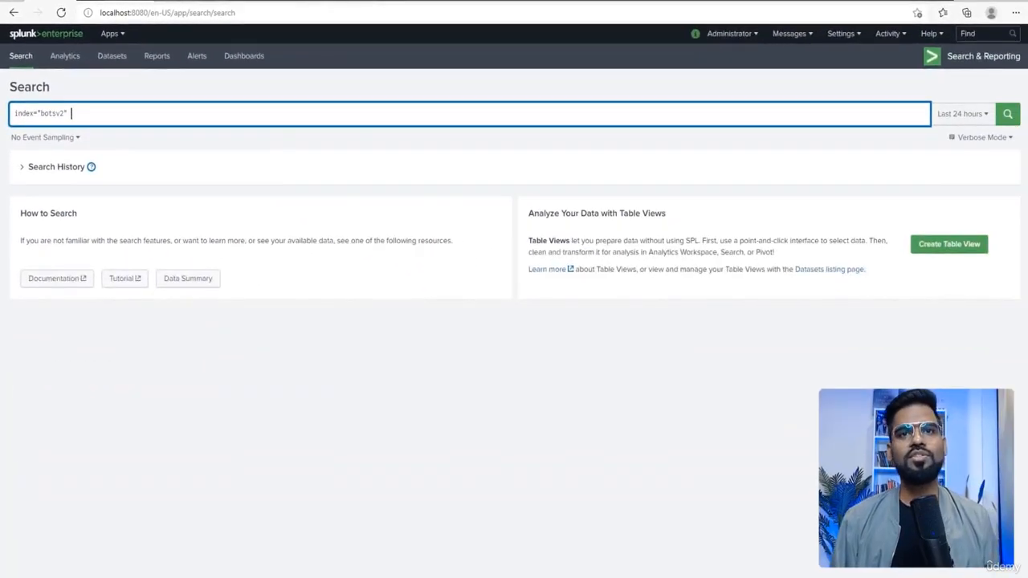
# Set the search time range to All time and run the botsv2 search.
pyautogui.click(962, 114)
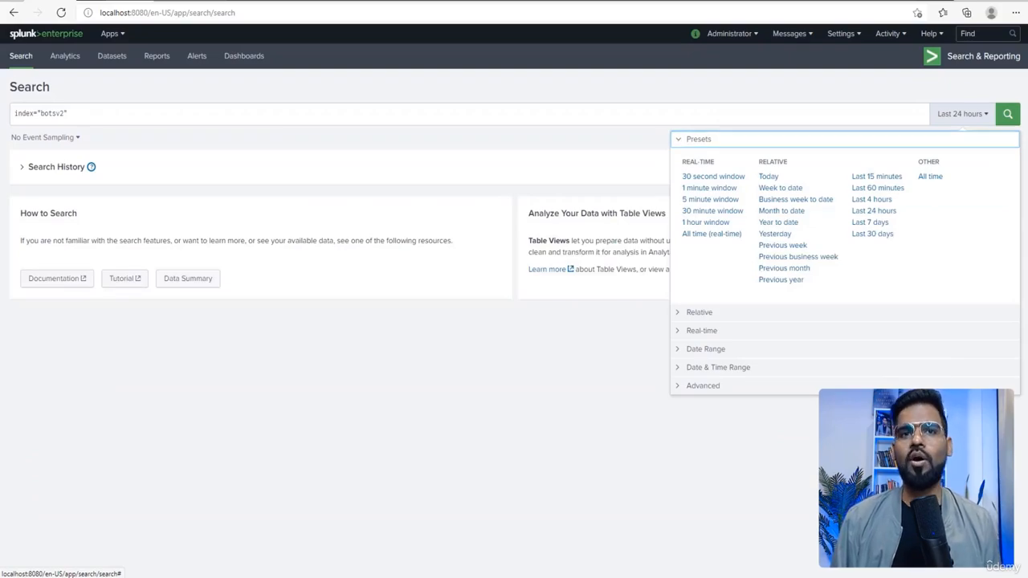
pyautogui.click(930, 176)
pyautogui.click(1008, 113)
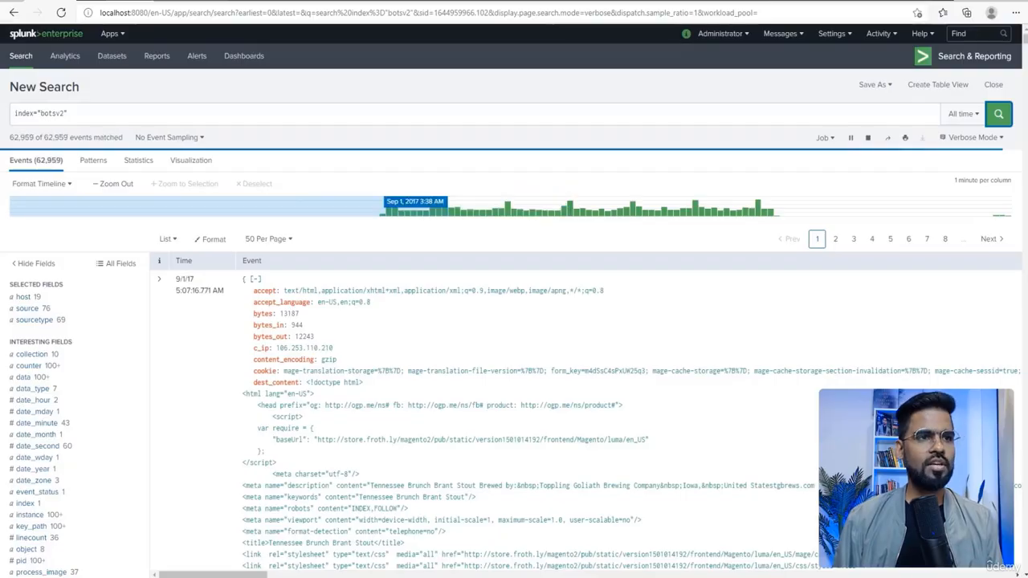
# Examine the index="botsv2" search string and the events it returns.
pyautogui.scroll(-2, 514, 321)
pyautogui.scroll(2, 515, 321)
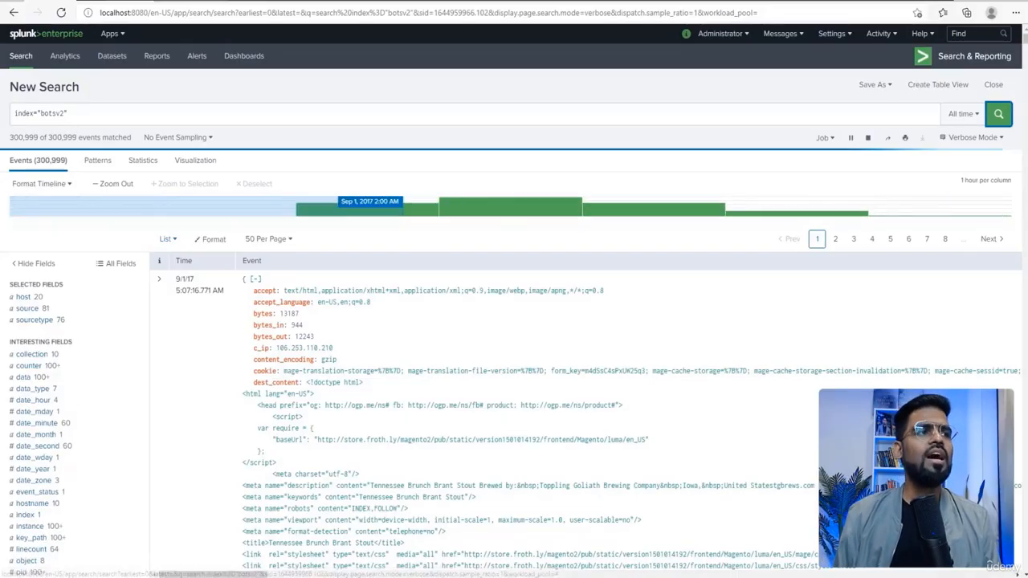
pyautogui.moveTo(69, 113); pyautogui.dragTo(14, 113)
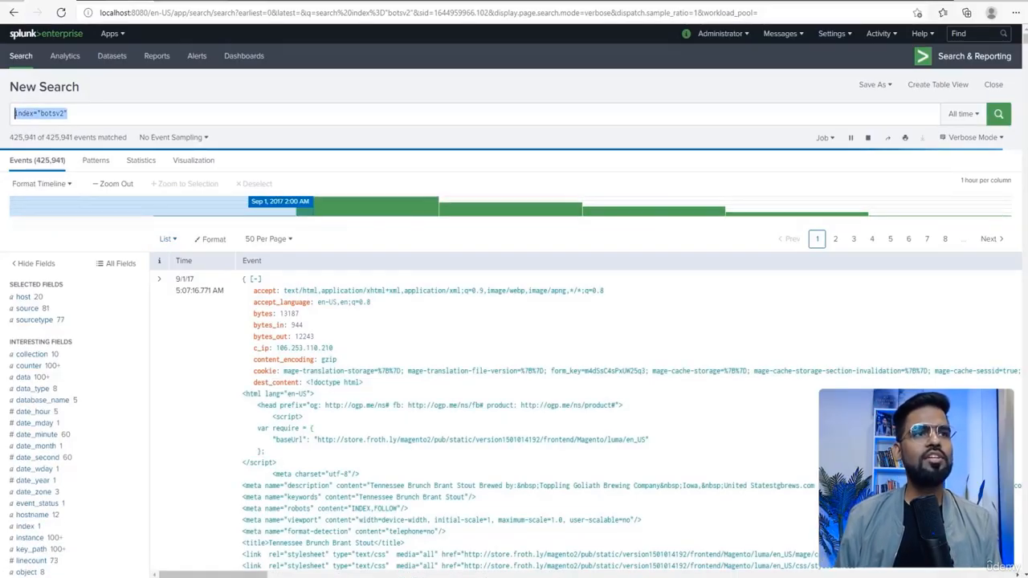
pyautogui.click(69, 113)
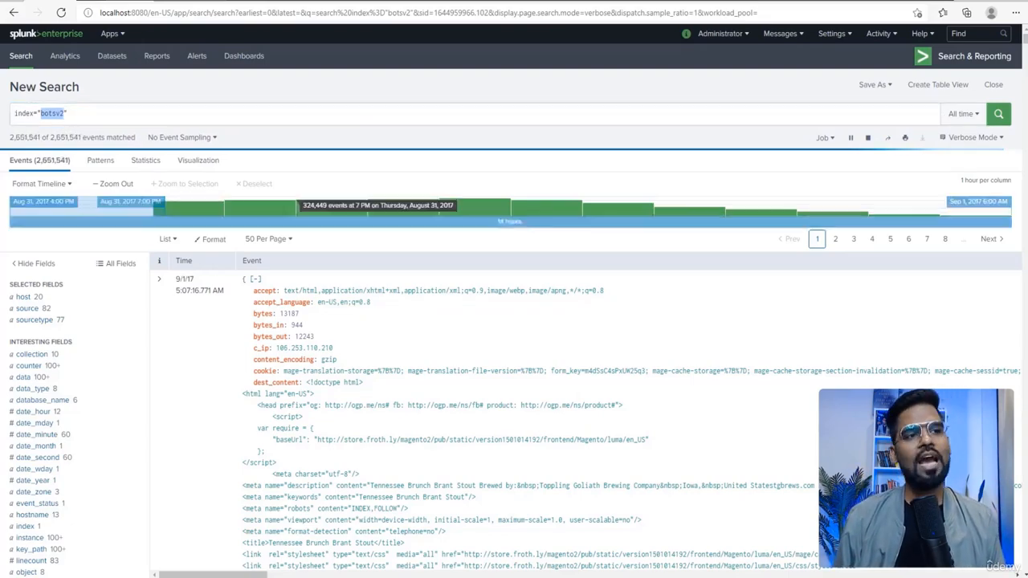
pyautogui.scroll(-1, 515, 322)
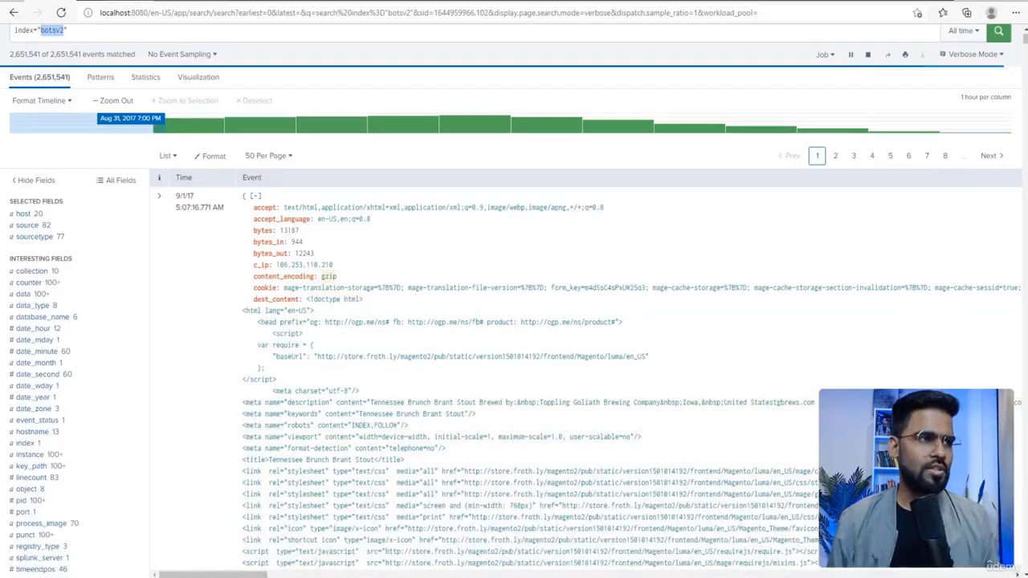
pyautogui.scroll(1, 119, 265)
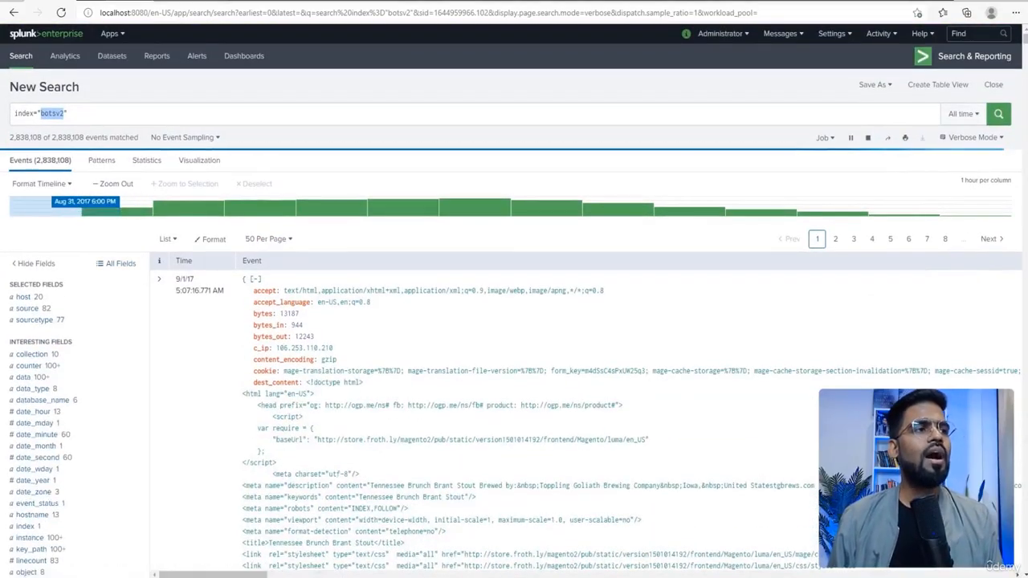
pyautogui.click(90, 114)
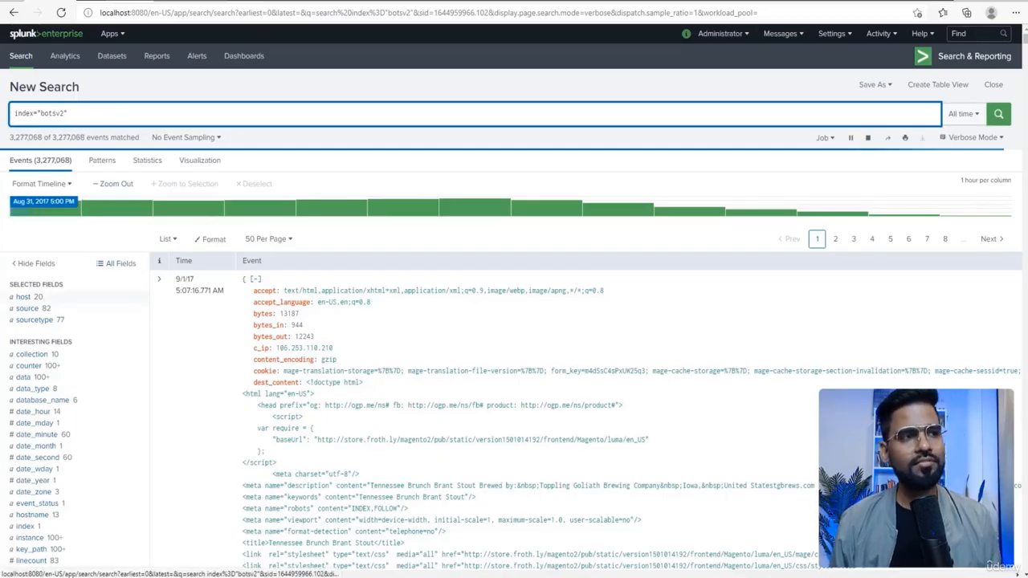
# View the top values of the host, source and sourcetype fields in the botsv2 results.
pyautogui.scroll(-1, 48, 366)
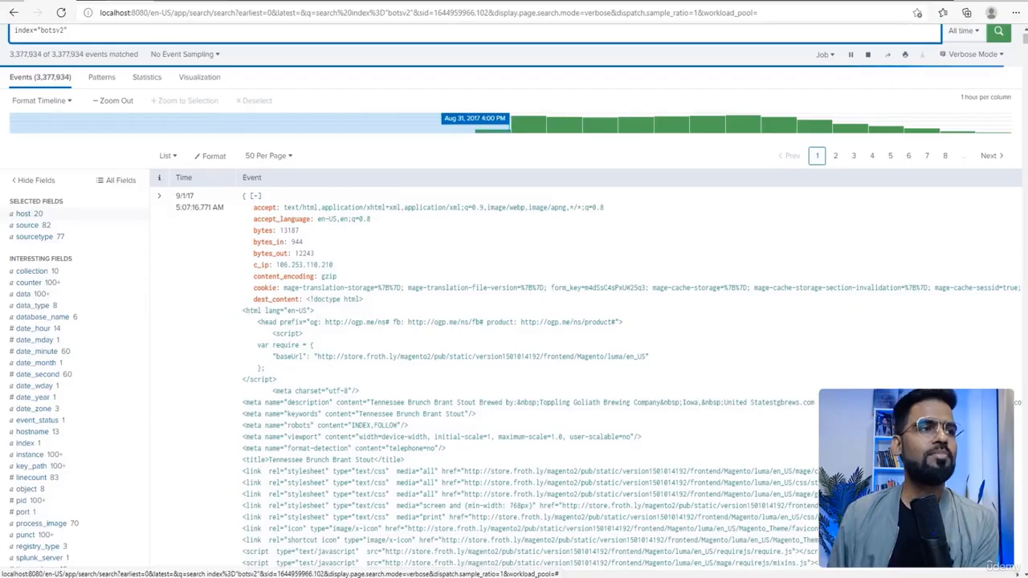
pyautogui.click(24, 214)
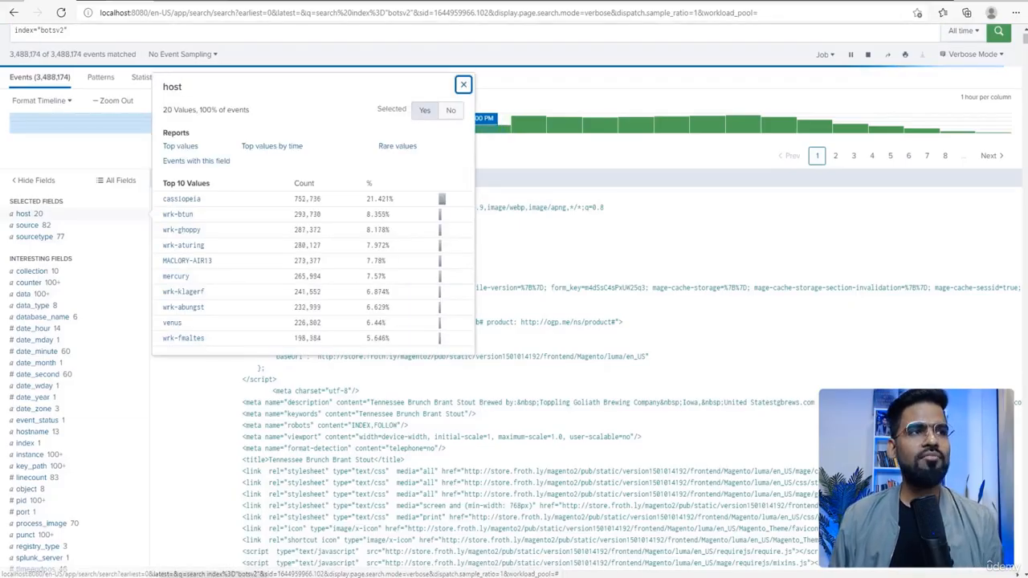
pyautogui.click(464, 84)
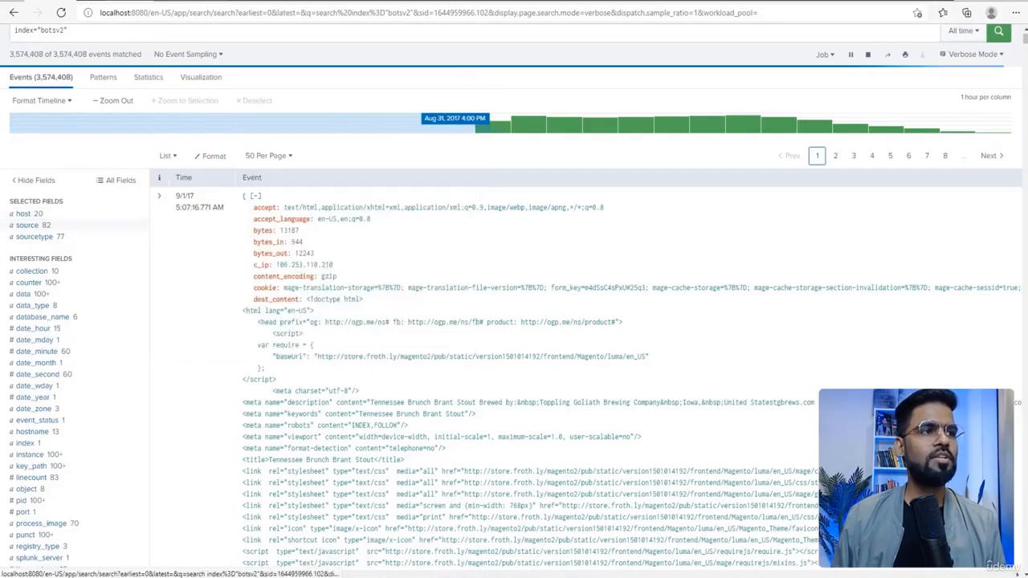
pyautogui.click(27, 225)
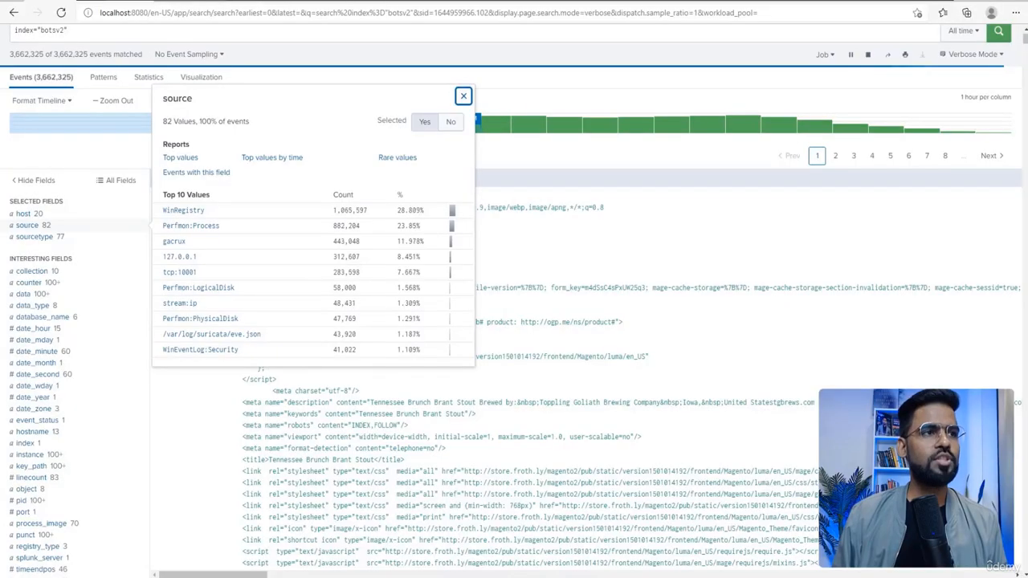
pyautogui.click(463, 95)
pyautogui.click(34, 236)
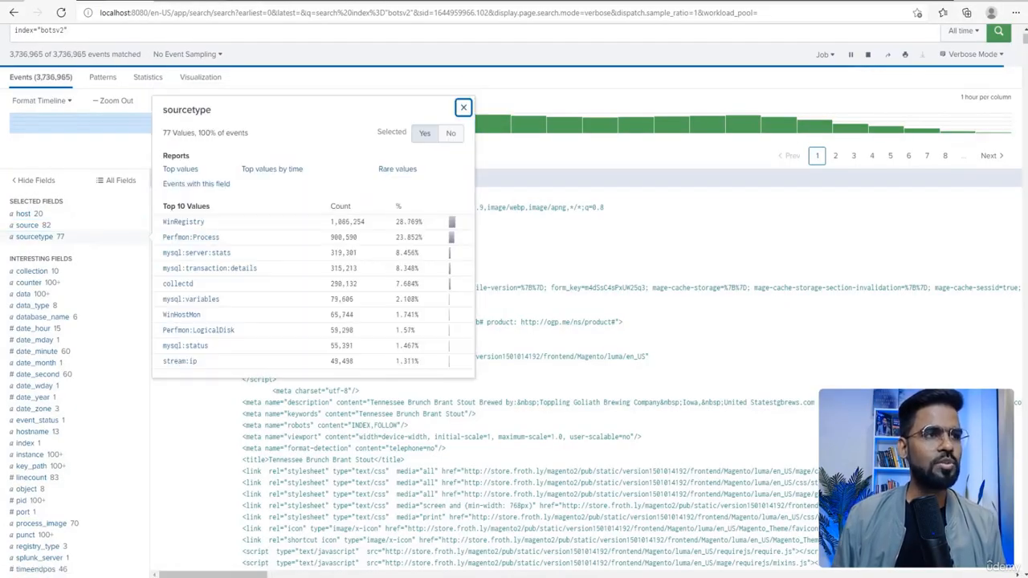
pyautogui.click(463, 107)
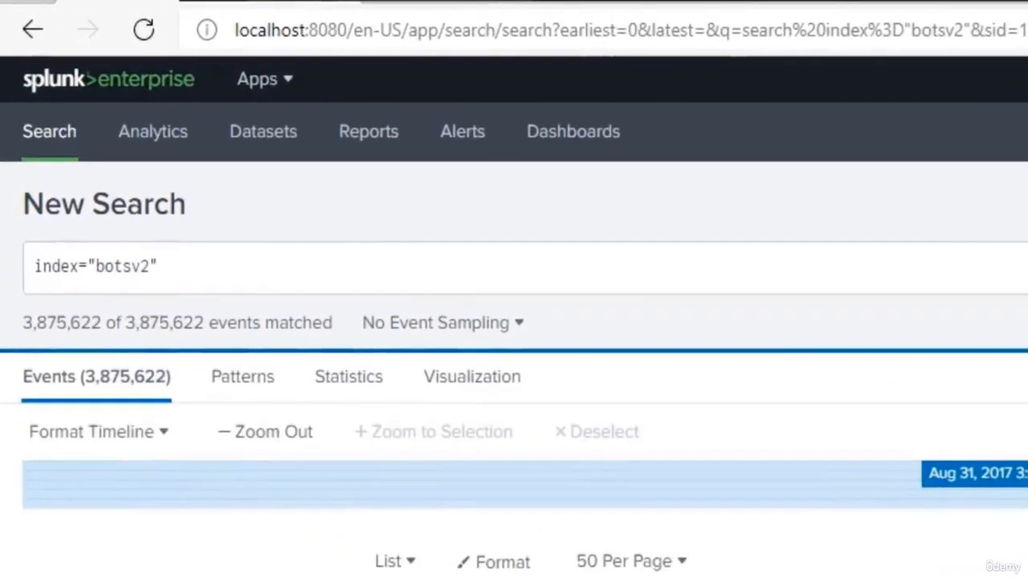
pyautogui.click(138, 218)
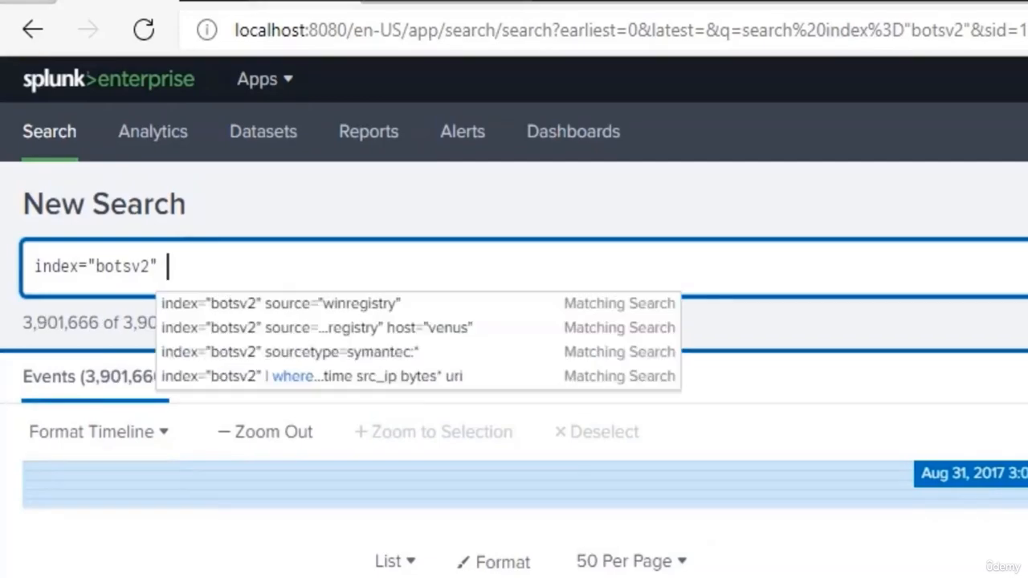
pyautogui.write('source=')
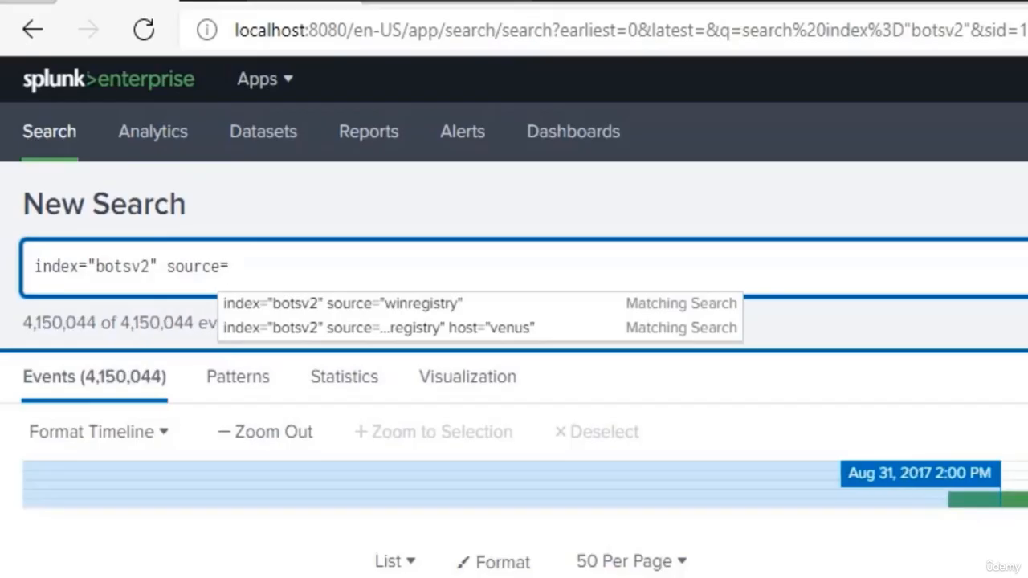
pyautogui.write('"')
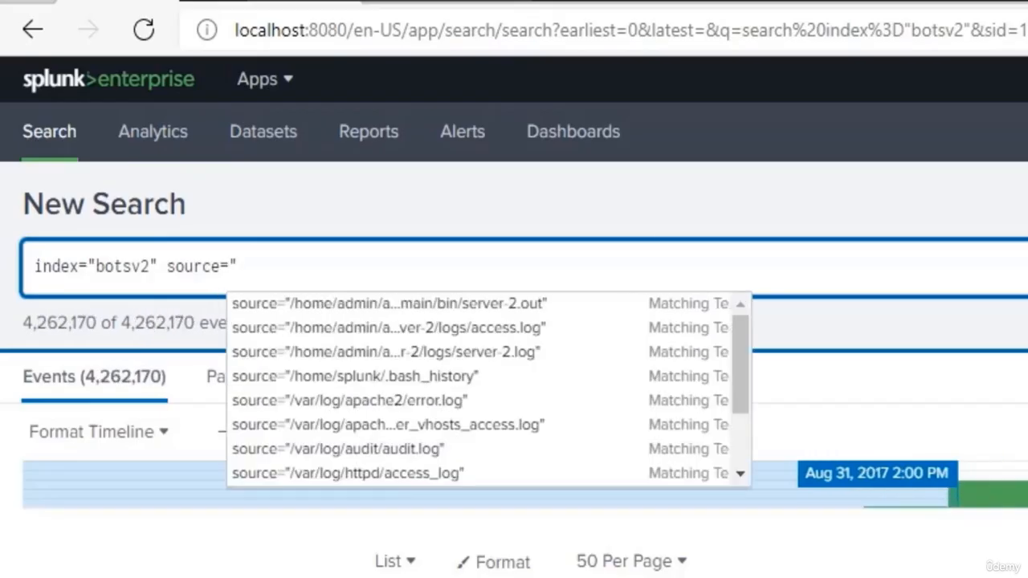
pyautogui.write('"')
pyautogui.press('Left')
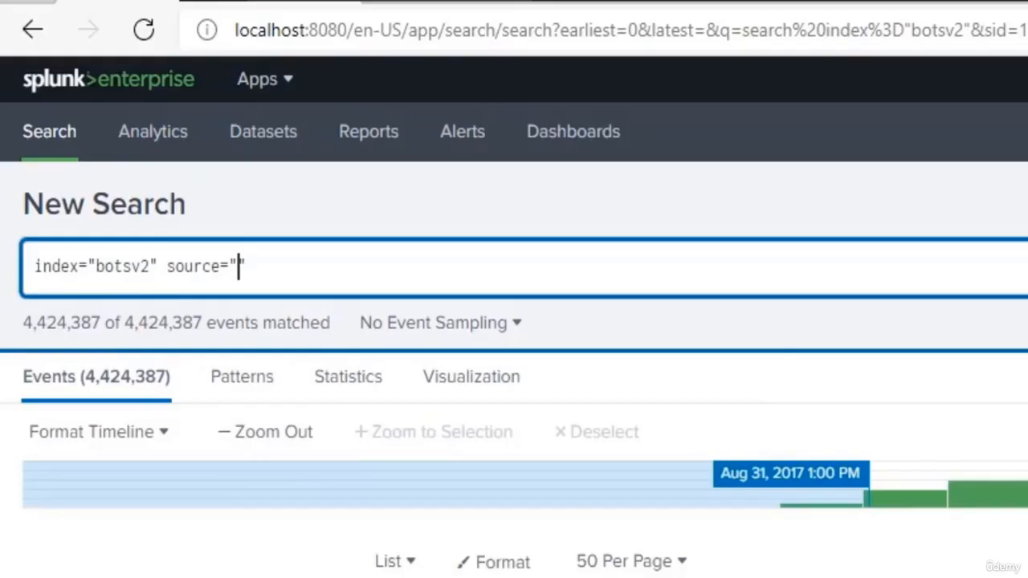
pyautogui.moveTo(245, 267); pyautogui.dragTo(220, 266)
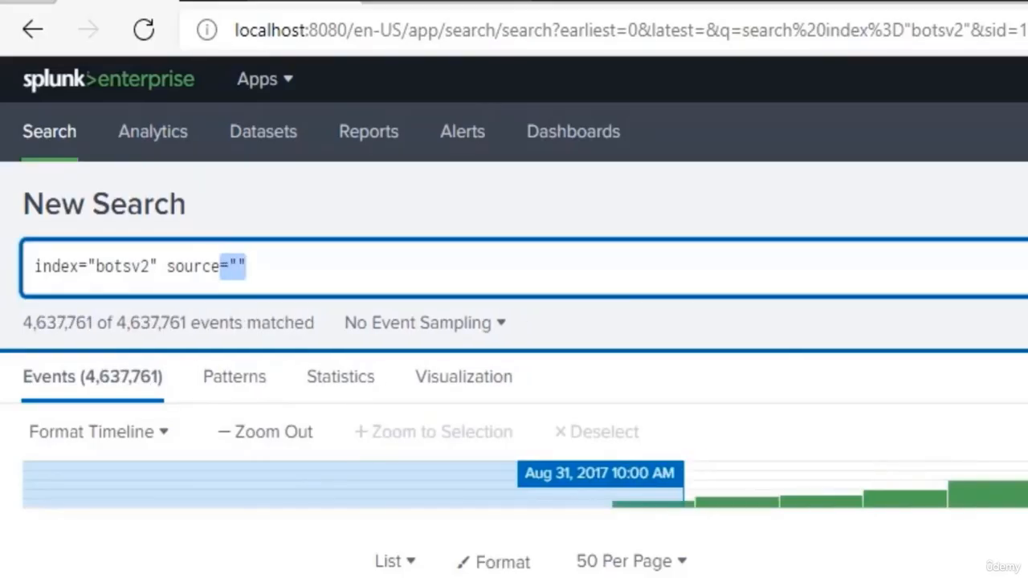
pyautogui.press('BackSpace')
pyautogui.press('BackSpace')
pyautogui.press('BackSpace')
pyautogui.press('BackSpace')
pyautogui.press('BackSpace')
pyautogui.press('BackSpace')
pyautogui.press('BackSpace')
# Check the available host values, add host="venus" to the botsv2 search and run it.
pyautogui.write('h')
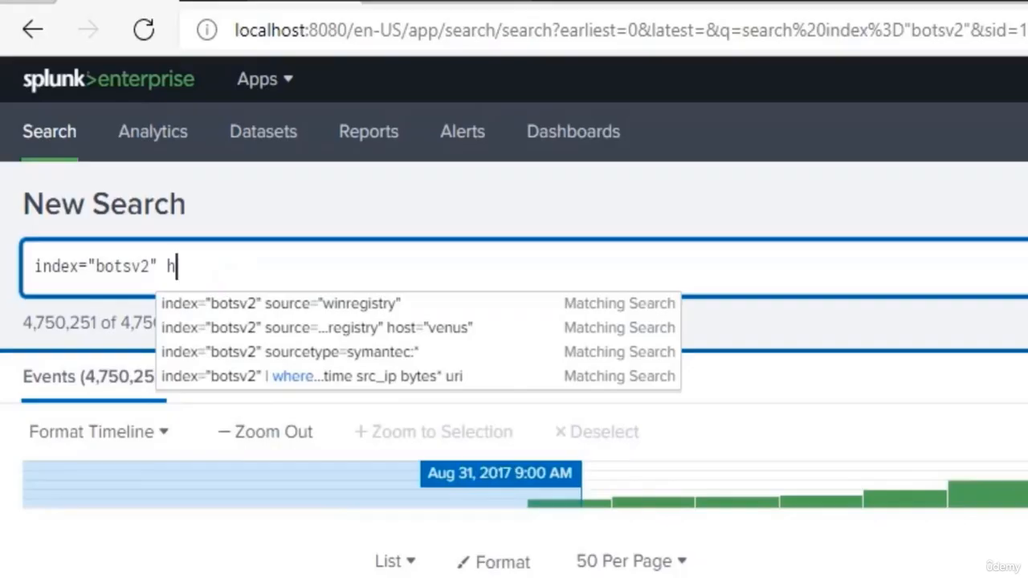
pyautogui.write('ost=')
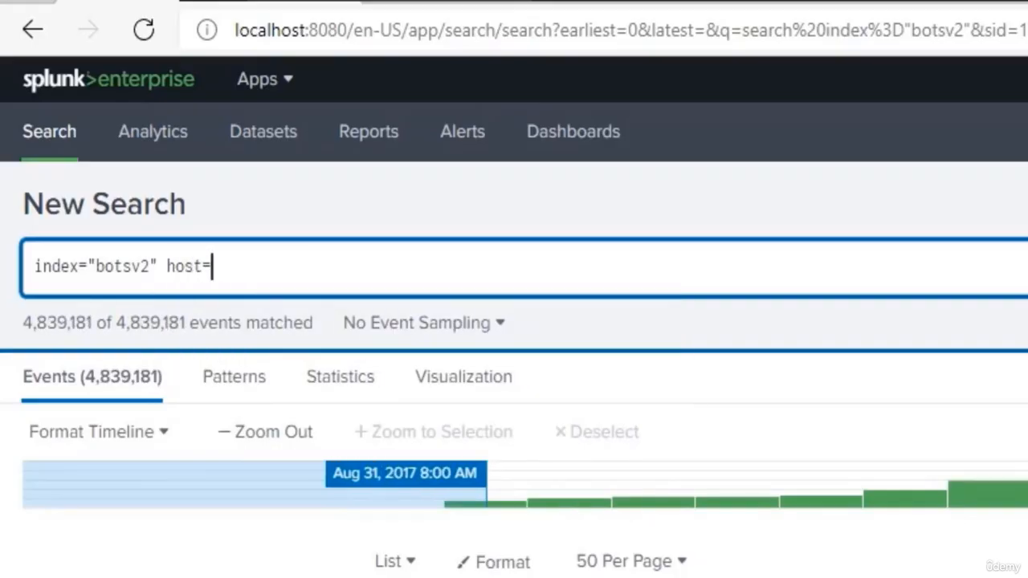
pyautogui.write('""')
pyautogui.press('Left')
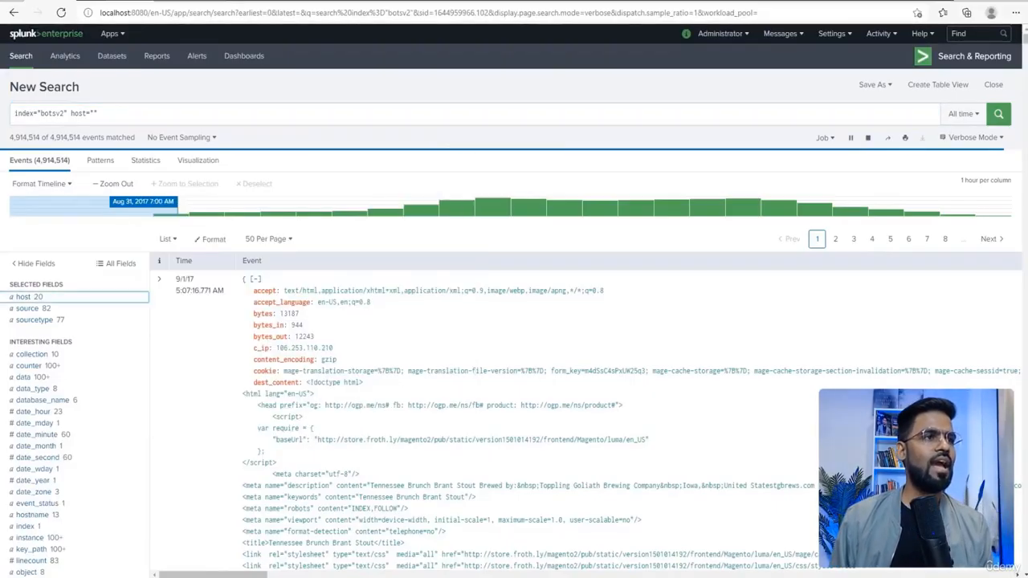
pyautogui.click(91, 113)
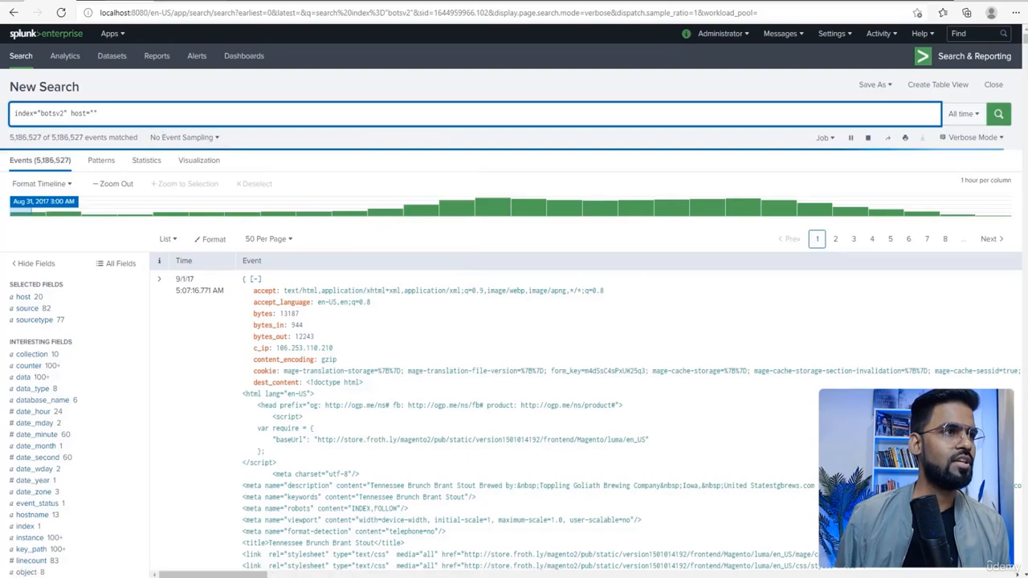
pyautogui.click(23, 296)
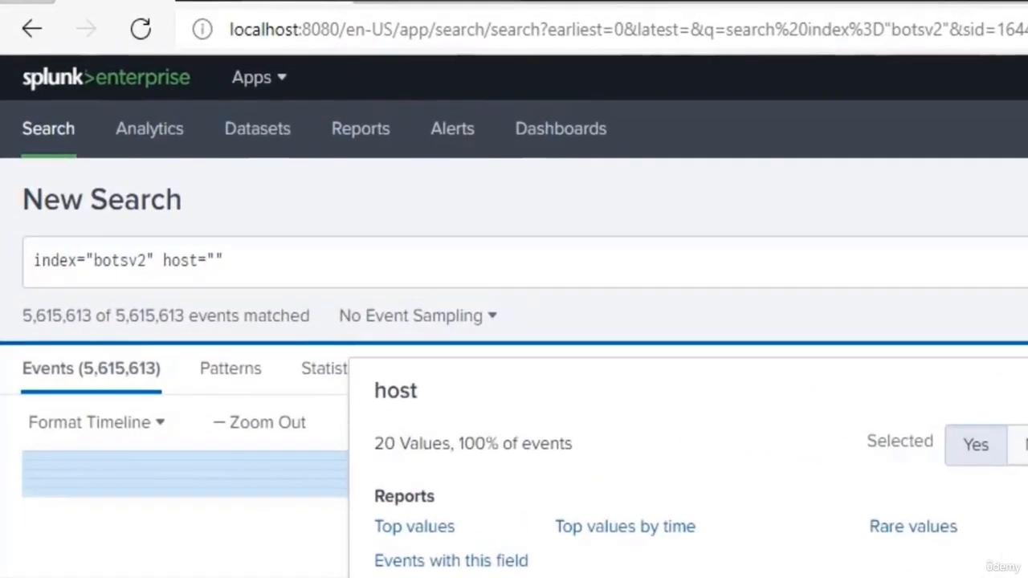
pyautogui.click(225, 260)
pyautogui.press('Left')
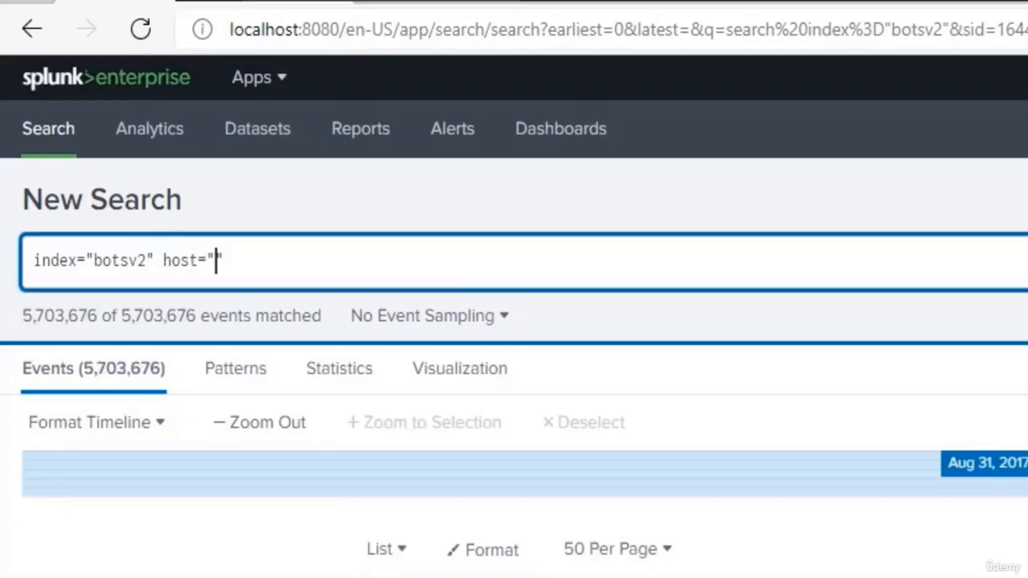
pyautogui.write('venus')
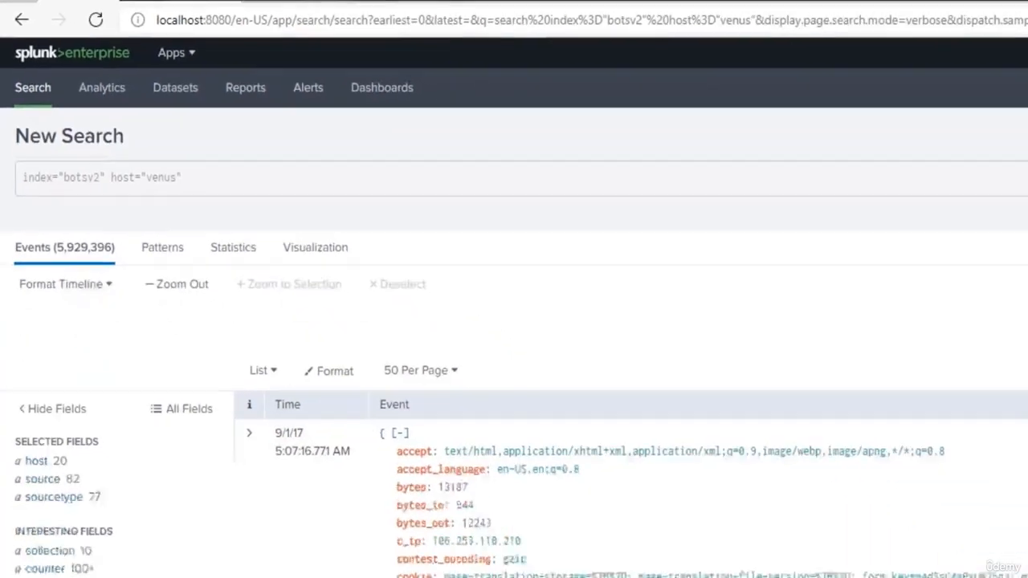
# Run the index="botsv2" host="venus" search and examine the first event's source, sourcetype and process_image values.
pyautogui.press('Return')
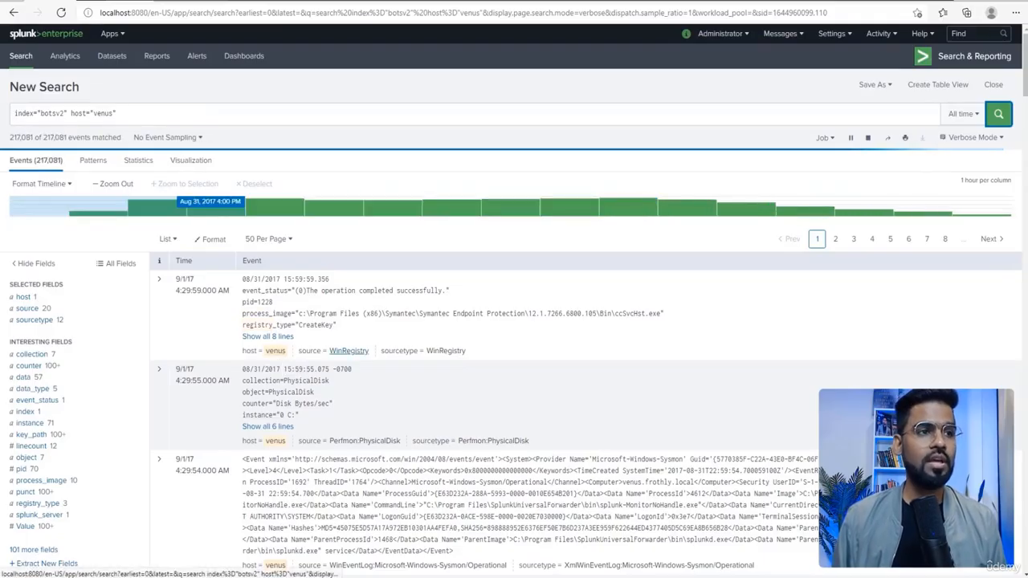
pyautogui.moveTo(302, 351); pyautogui.dragTo(339, 351)
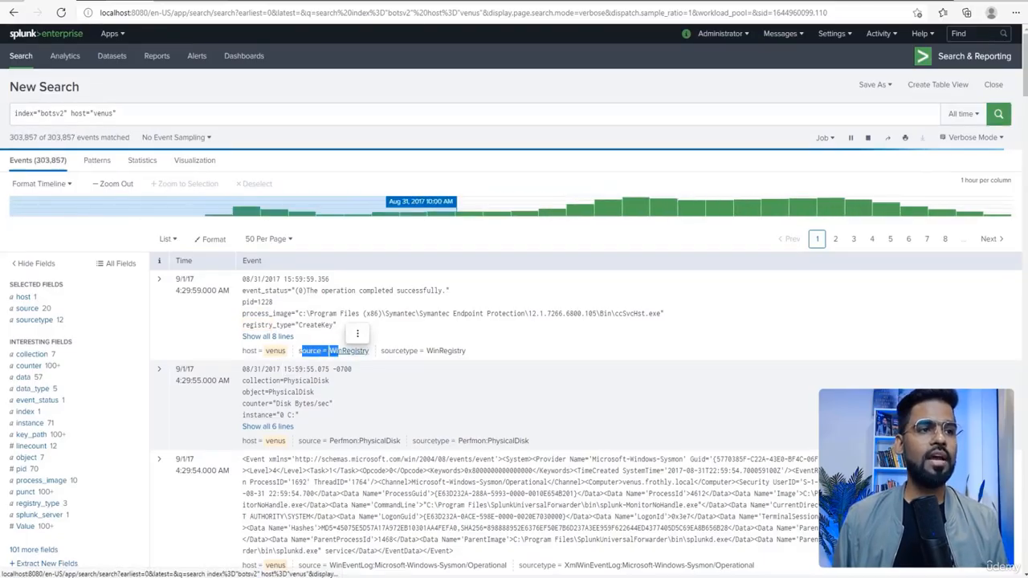
pyautogui.moveTo(467, 351); pyautogui.dragTo(435, 352)
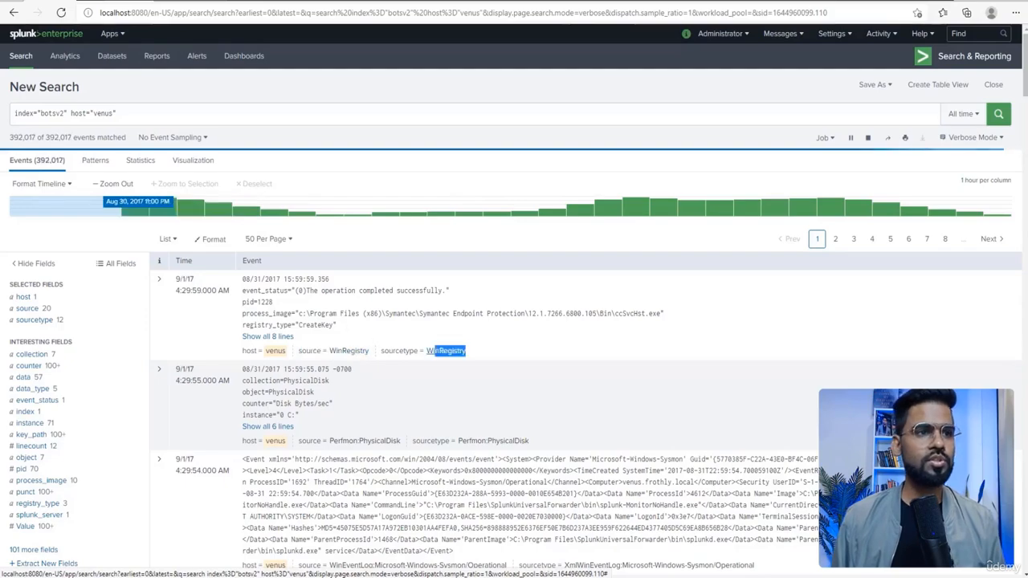
pyautogui.click(434, 362)
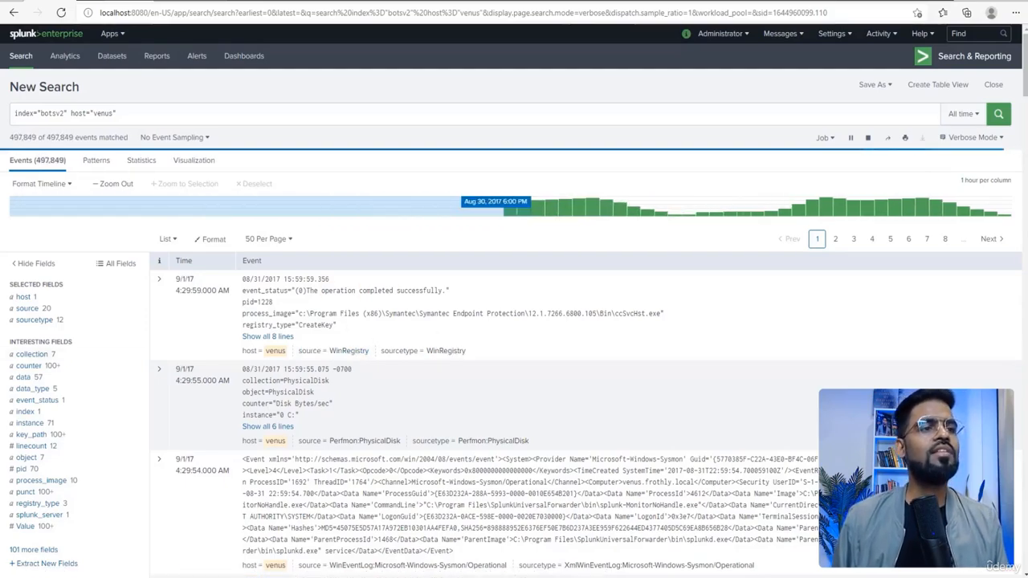
pyautogui.moveTo(299, 314); pyautogui.dragTo(528, 314)
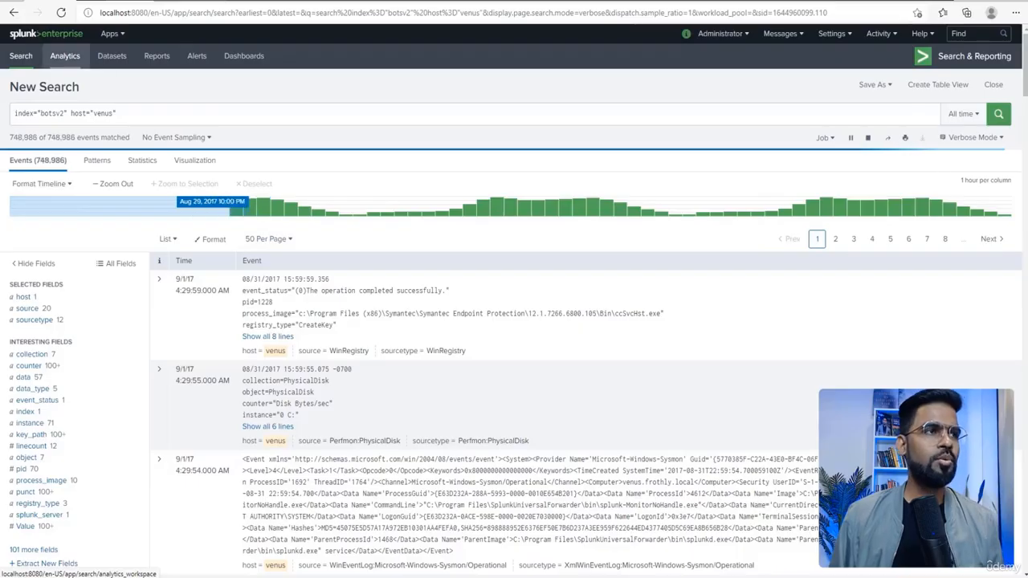
# View the Analytics workspace and the Datasets listing, inspect the Local_User_Account_Creation dataset and return to the listing.
pyautogui.click(66, 56)
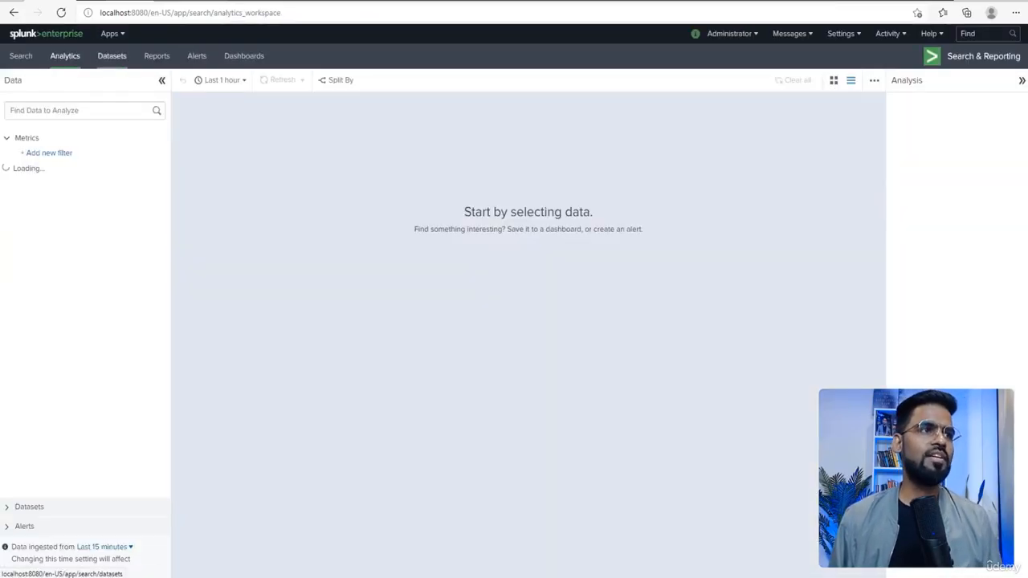
pyautogui.click(112, 55)
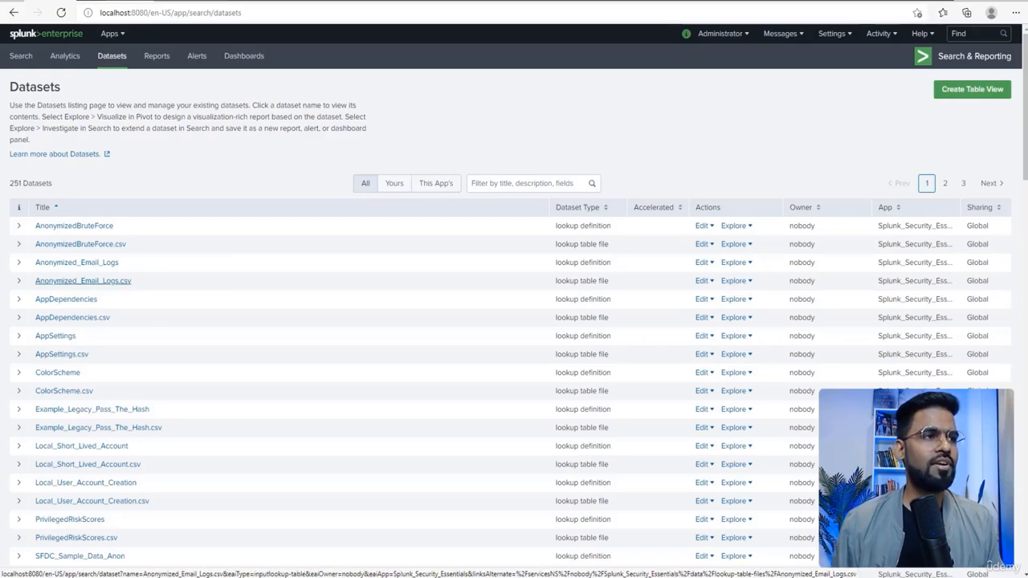
pyautogui.scroll(-2, 84, 283)
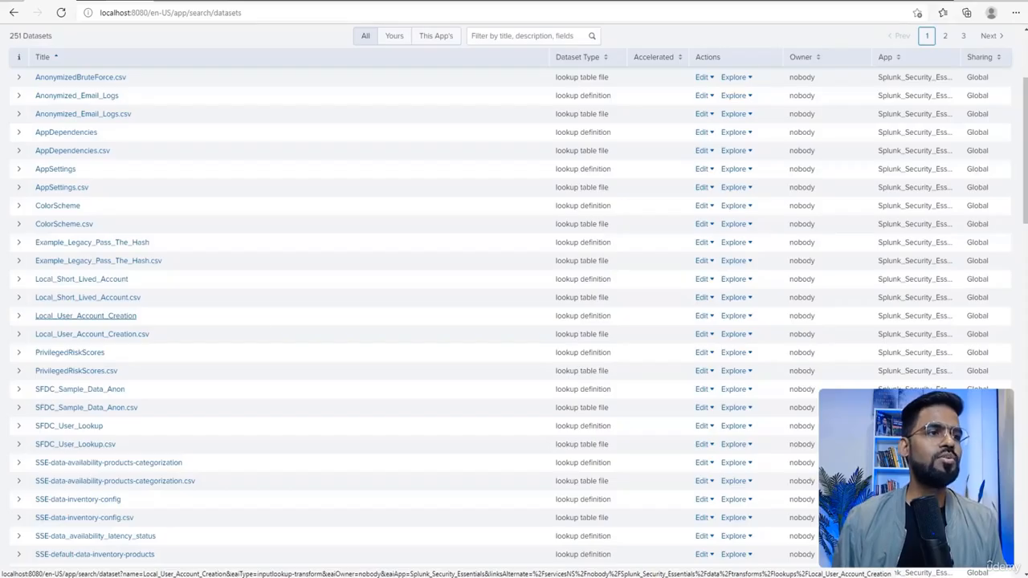
pyautogui.click(85, 316)
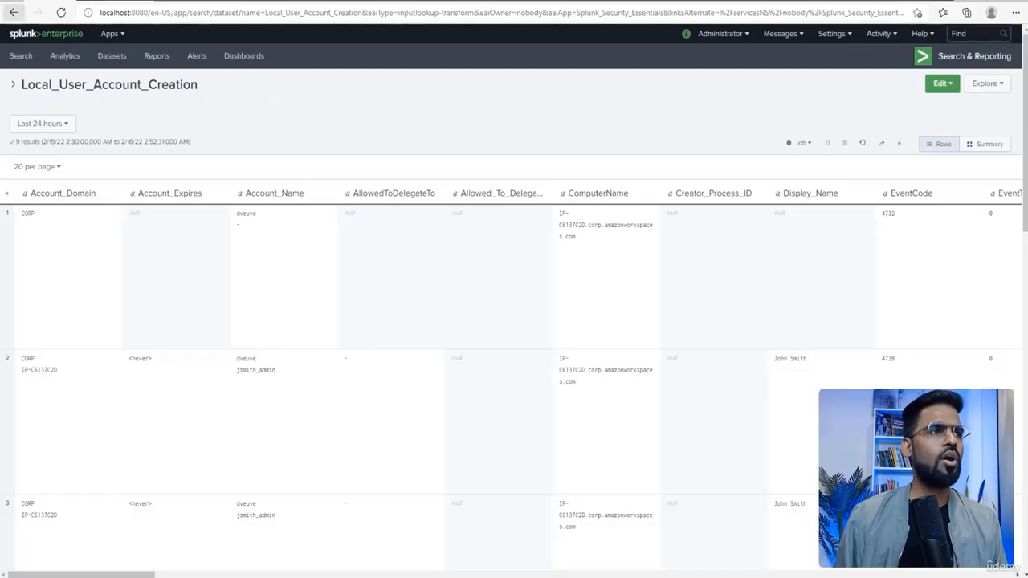
pyautogui.click(14, 13)
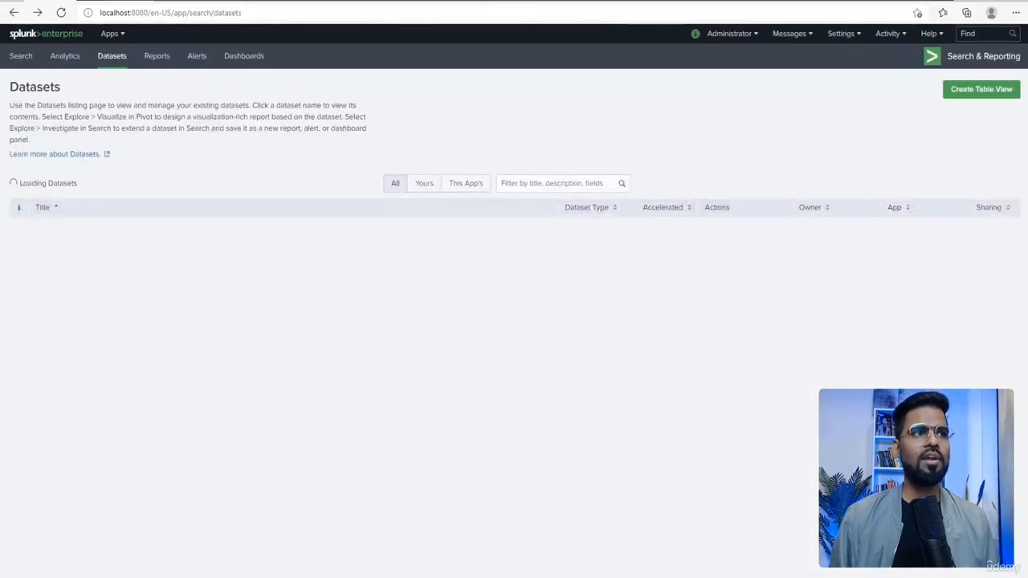
# View the Reports, Alerts and Dashboards listings of the Search & Reporting app.
pyautogui.click(156, 56)
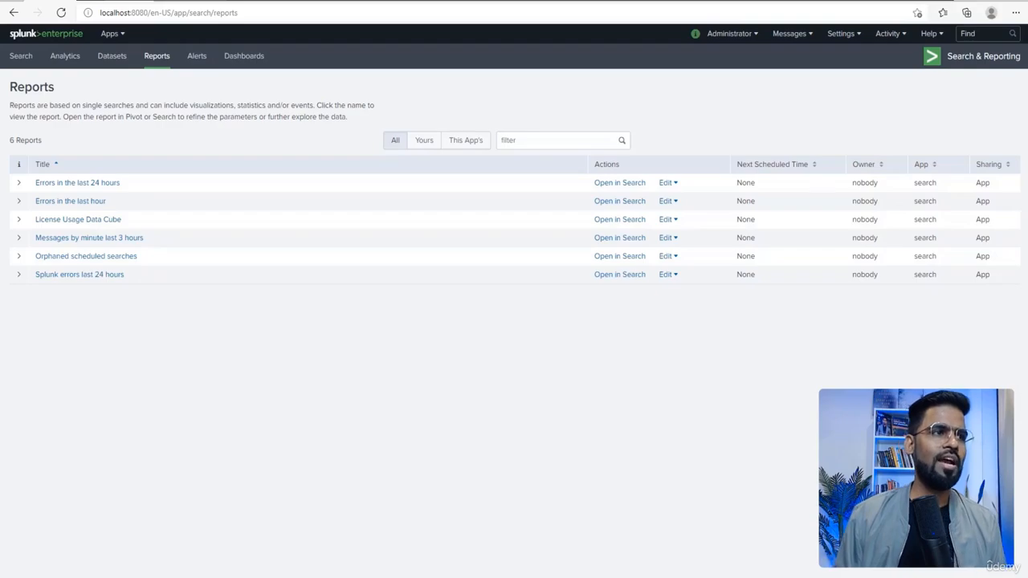
pyautogui.click(196, 56)
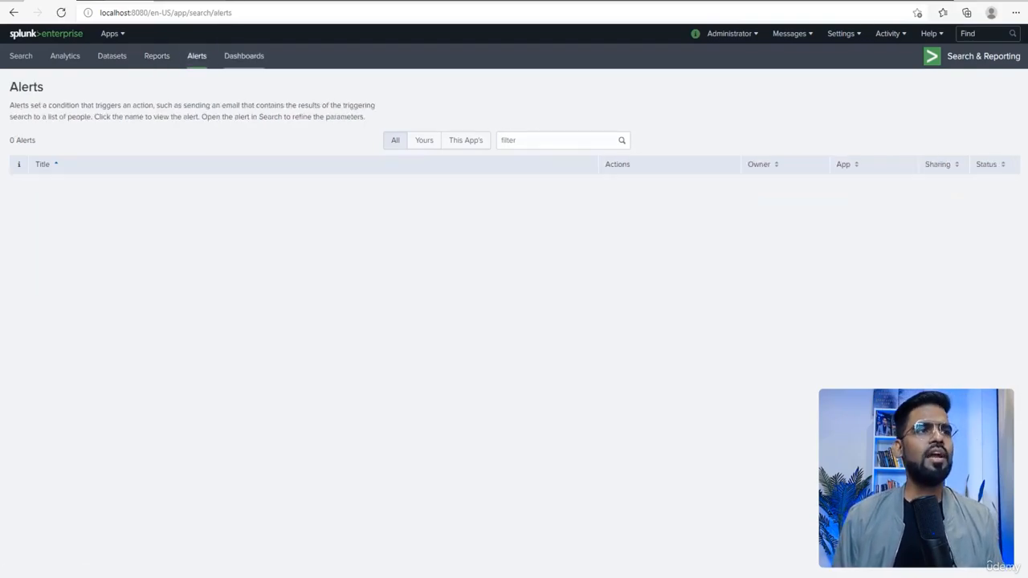
pyautogui.click(244, 55)
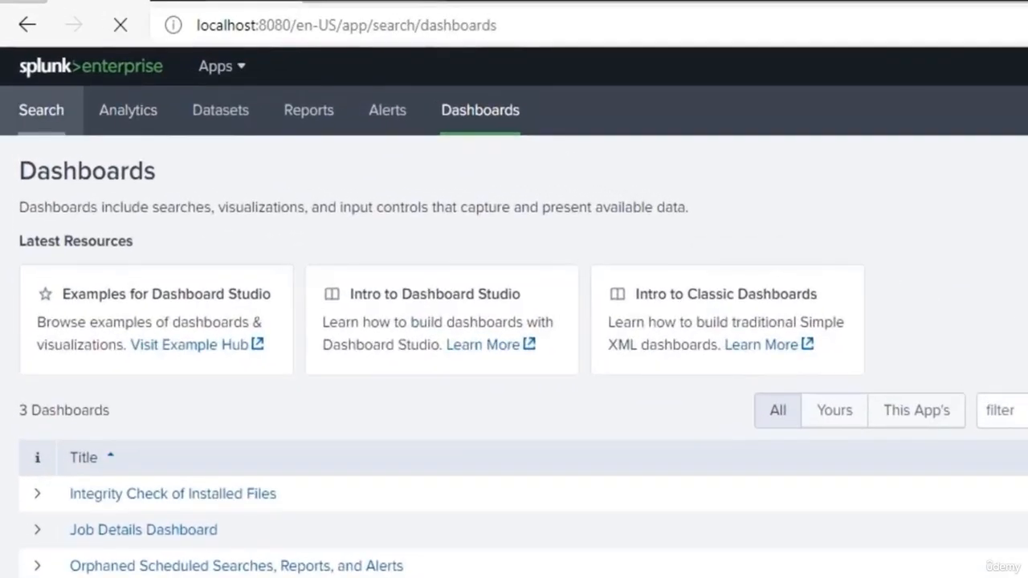
# Run a new search for index="botsv2" from the Search page.
pyautogui.click(21, 55)
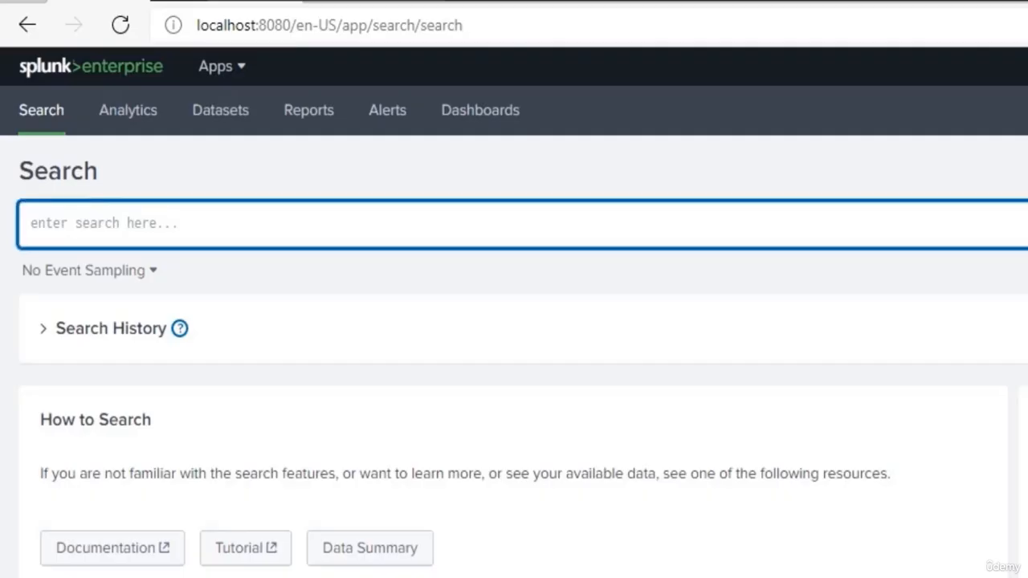
pyautogui.write('inbde')
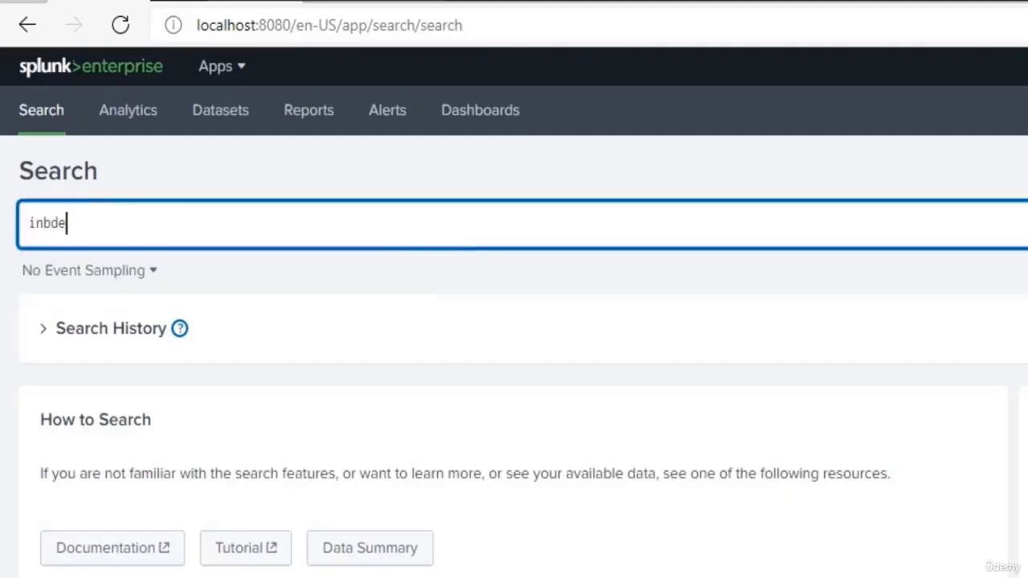
pyautogui.press('BackSpace')
pyautogui.press('BackSpace')
pyautogui.press('BackSpace')
pyautogui.press('BackSpace')
pyautogui.press('BackSpace')
pyautogui.write('inde')
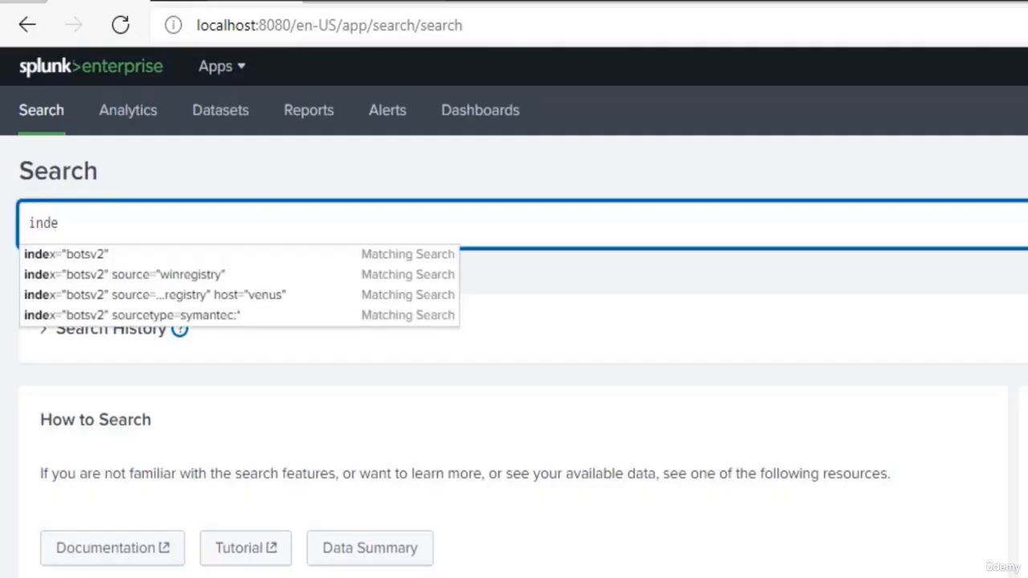
pyautogui.write('x="')
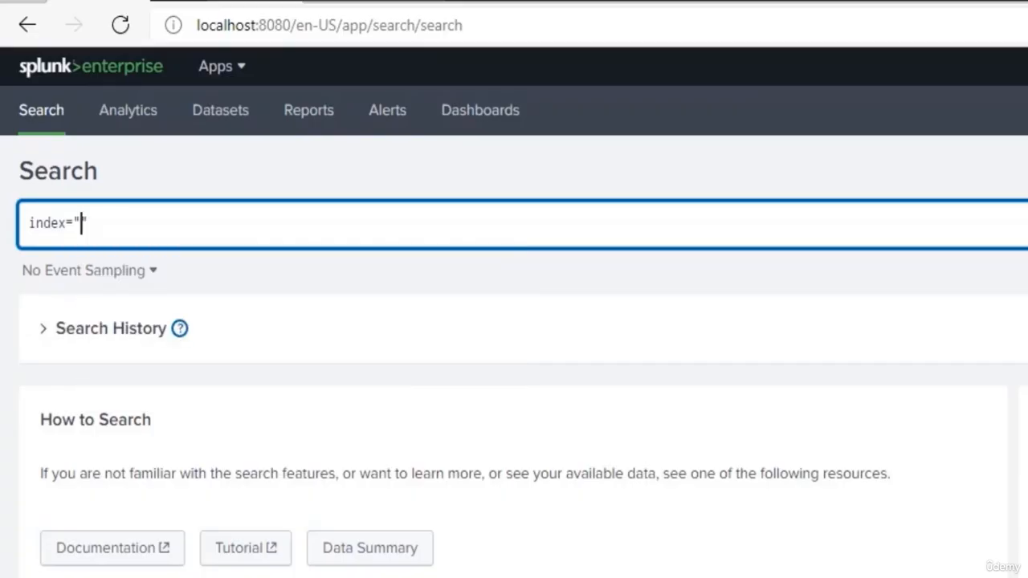
pyautogui.write('bot')
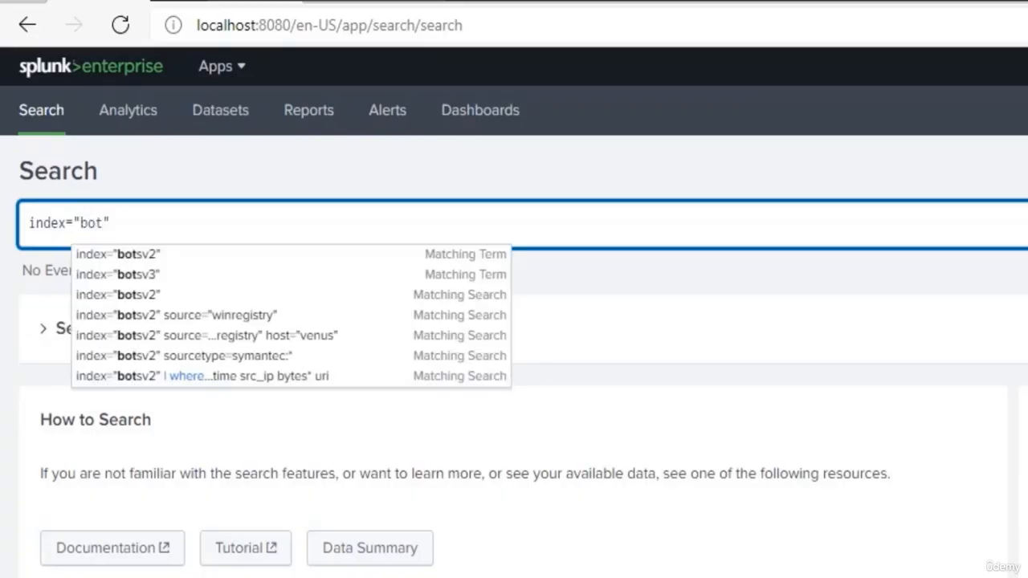
pyautogui.click(119, 256)
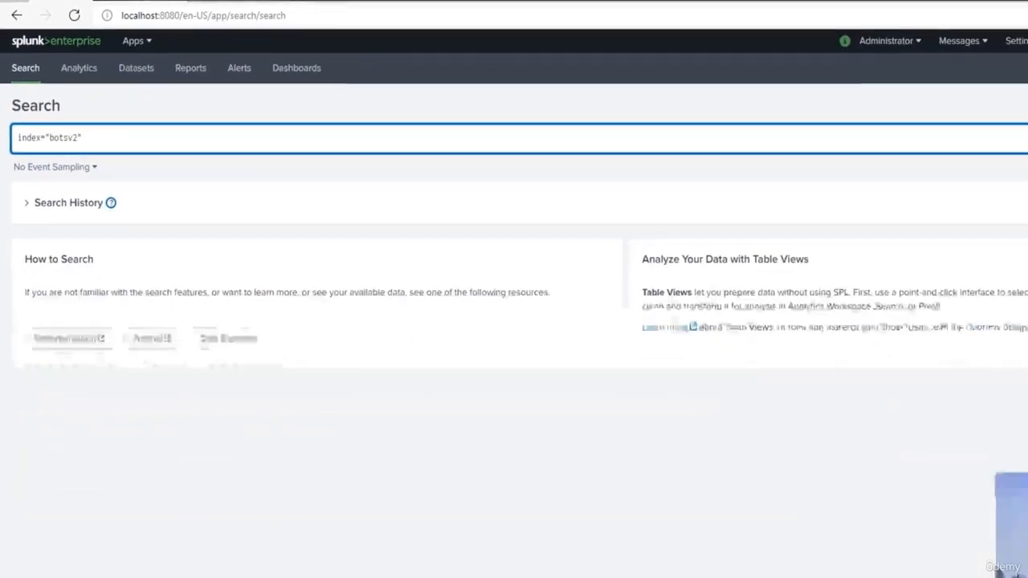
pyautogui.press('Return')
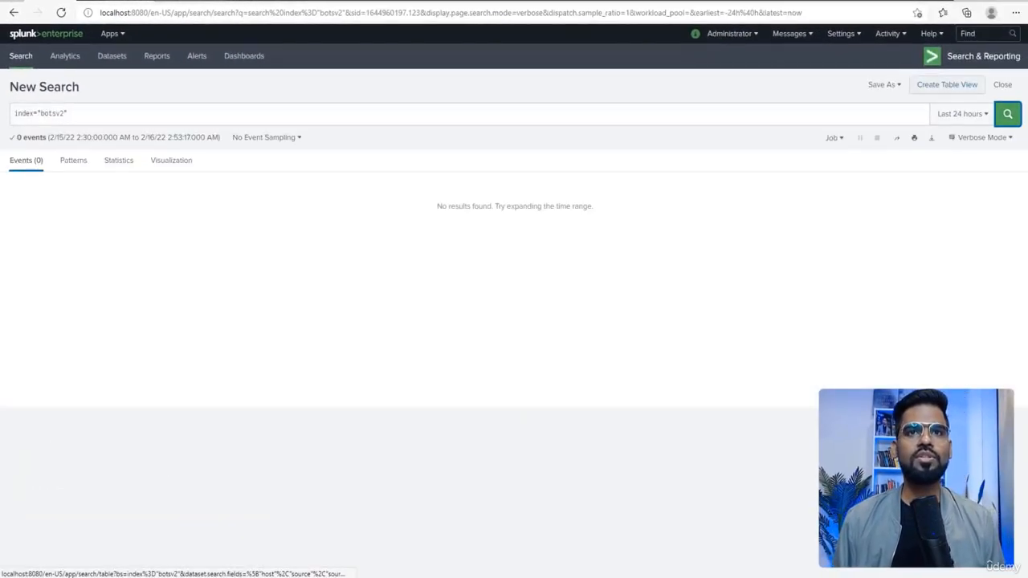
# Review the options for saving the search, inspect the form for saving it to a new dashboard, and close the form.
pyautogui.click(883, 84)
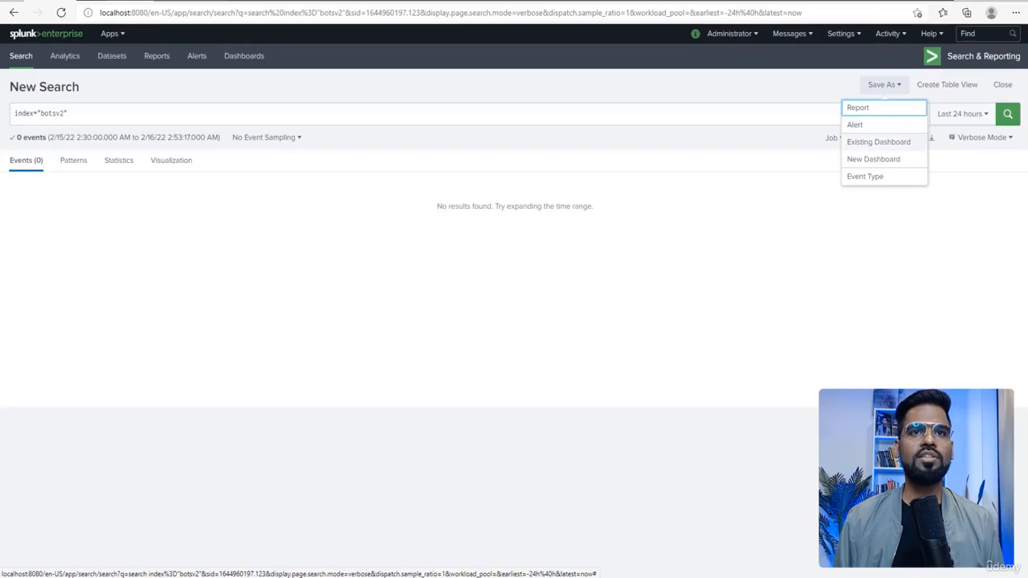
pyautogui.click(883, 85)
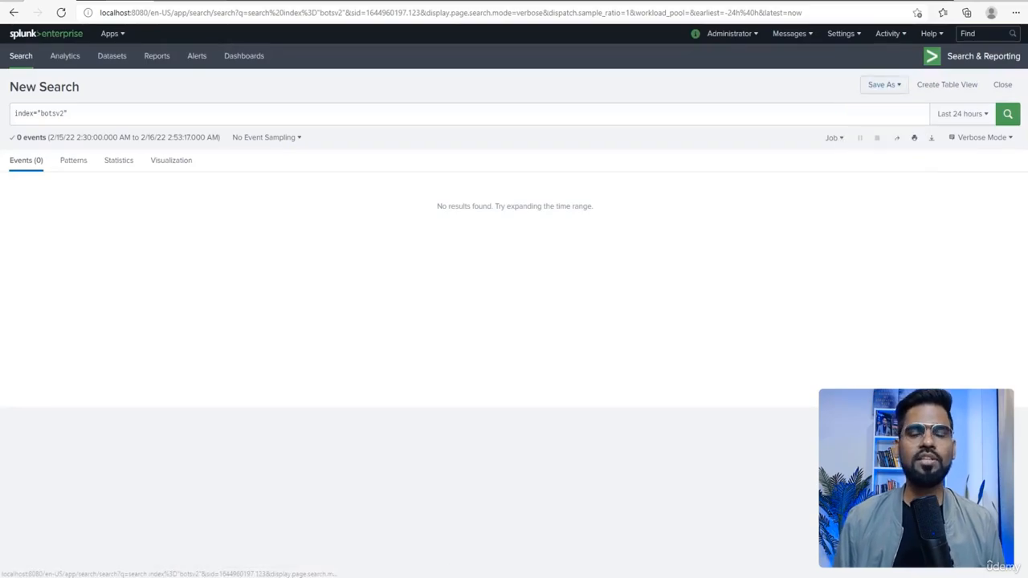
pyautogui.click(884, 85)
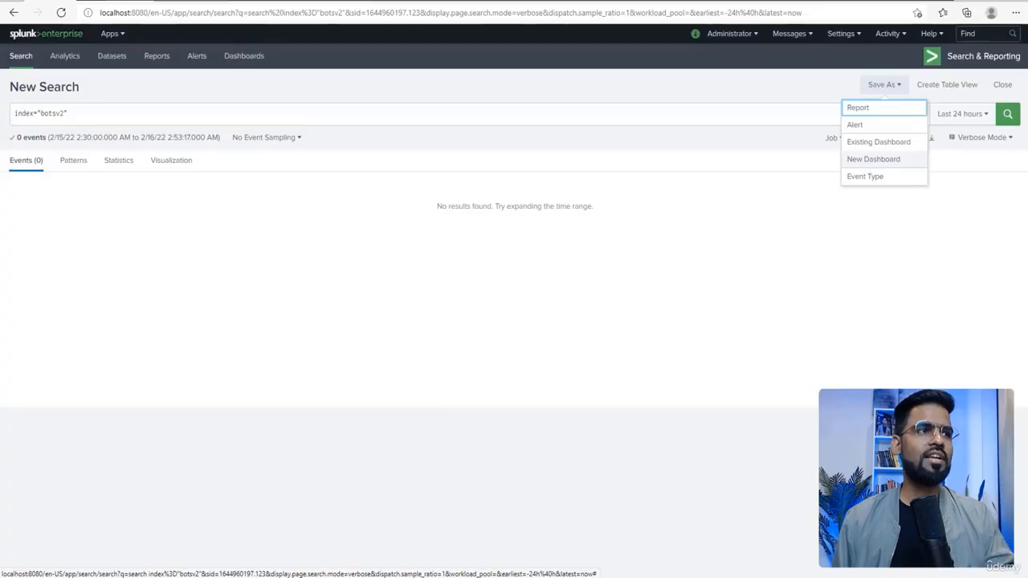
pyautogui.click(873, 159)
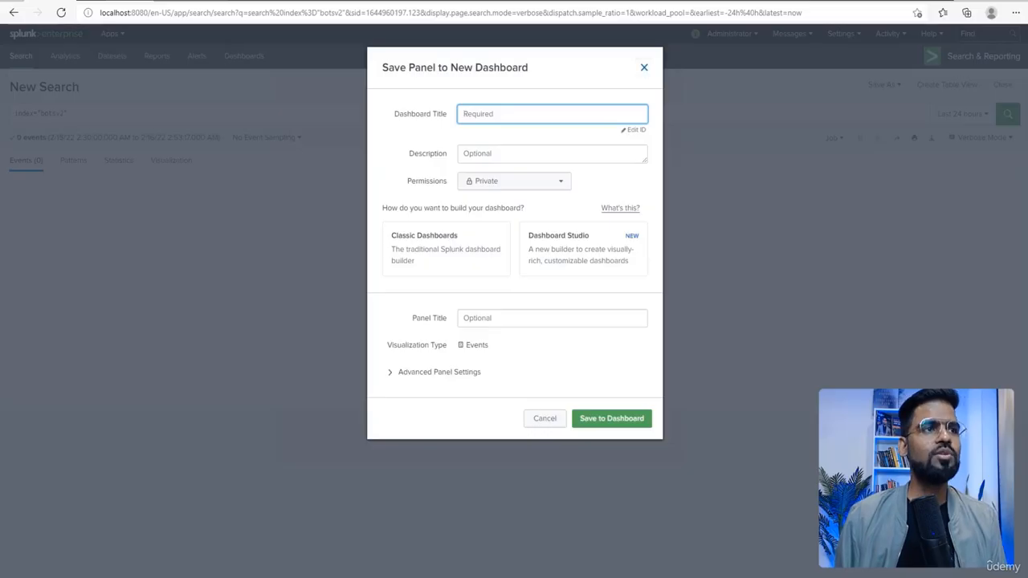
pyautogui.click(645, 67)
# Revisit the Reports and Dashboards pages, inspect the Create New Dashboard form and close it without creating anything.
pyautogui.click(157, 55)
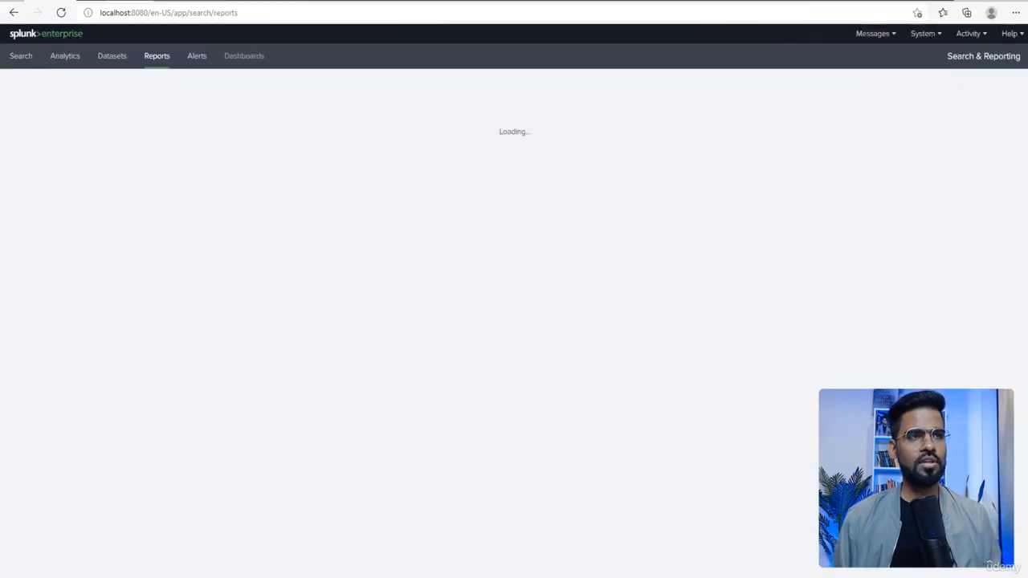
pyautogui.click(245, 56)
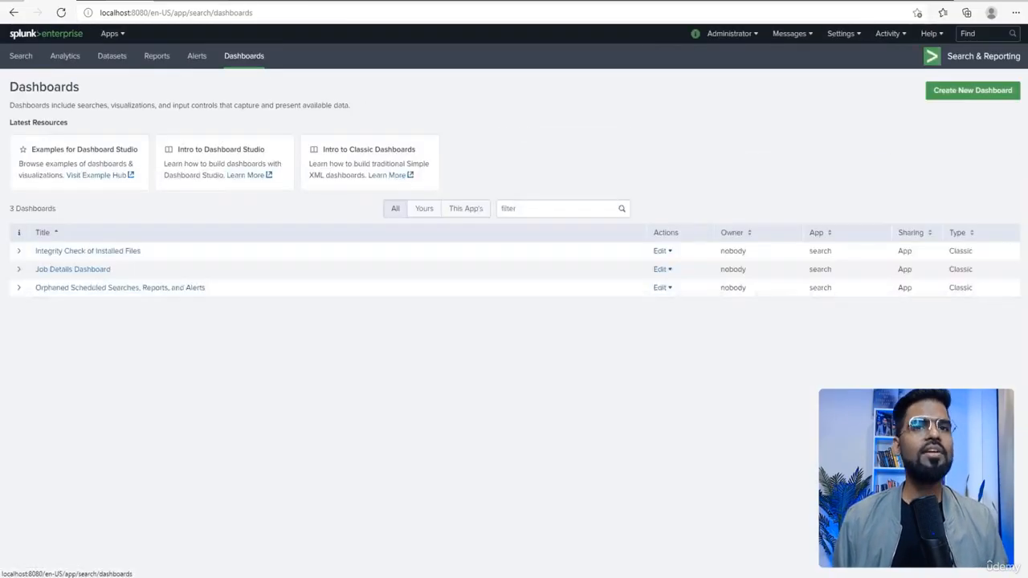
pyautogui.click(972, 90)
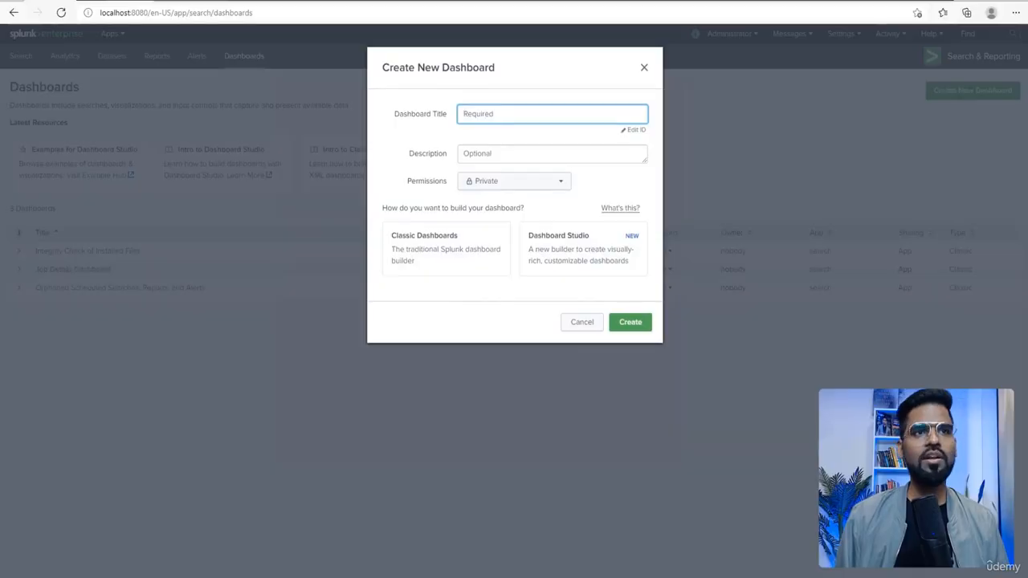
pyautogui.click(645, 66)
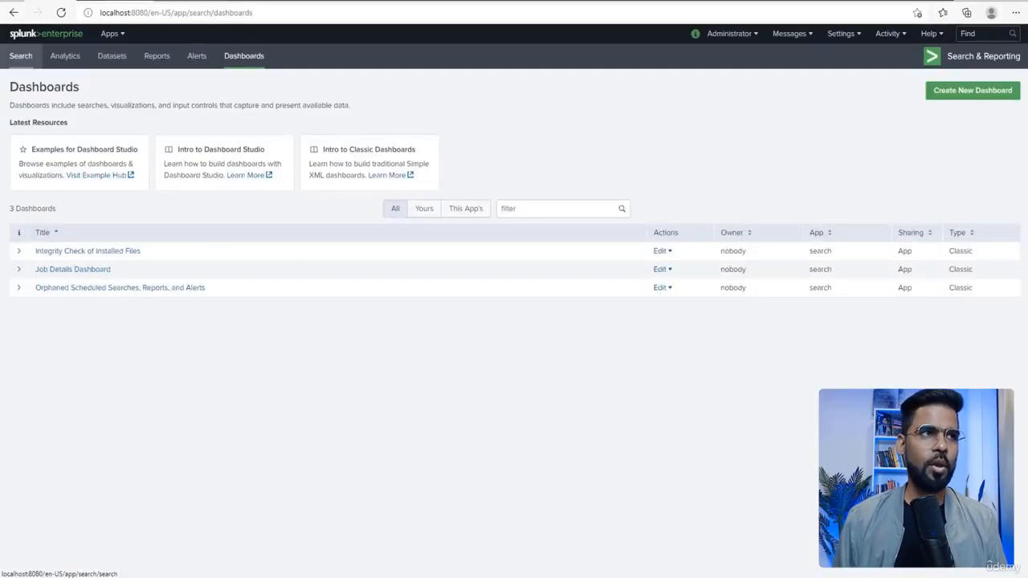
# Return to the Search page and set the time range to All time.
pyautogui.click(21, 55)
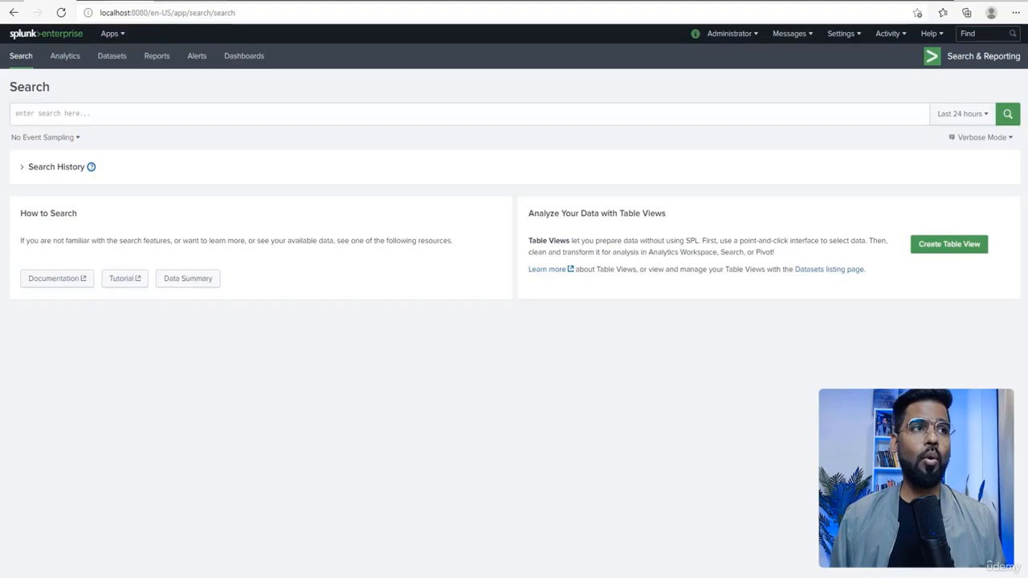
pyautogui.click(53, 113)
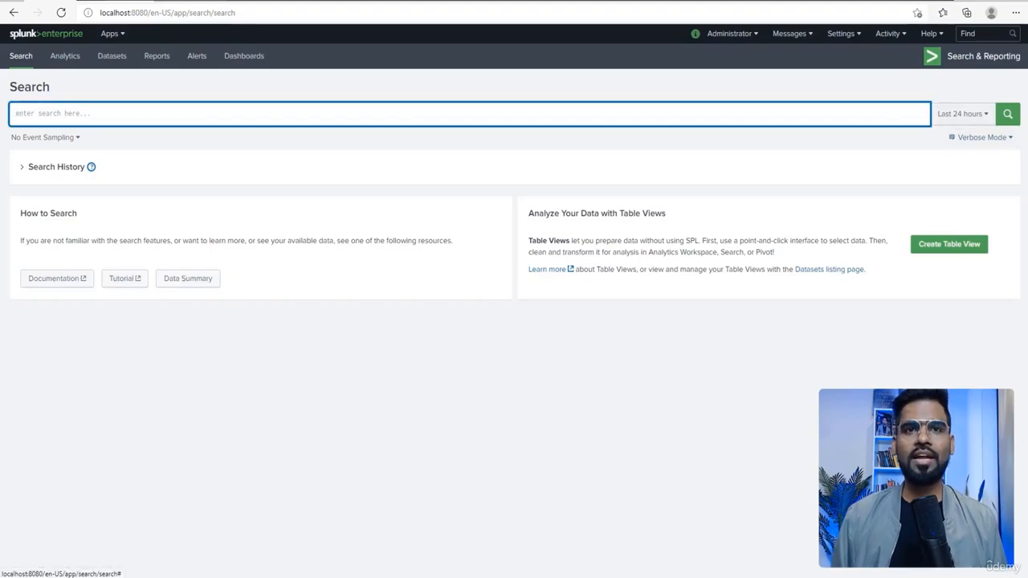
pyautogui.click(961, 113)
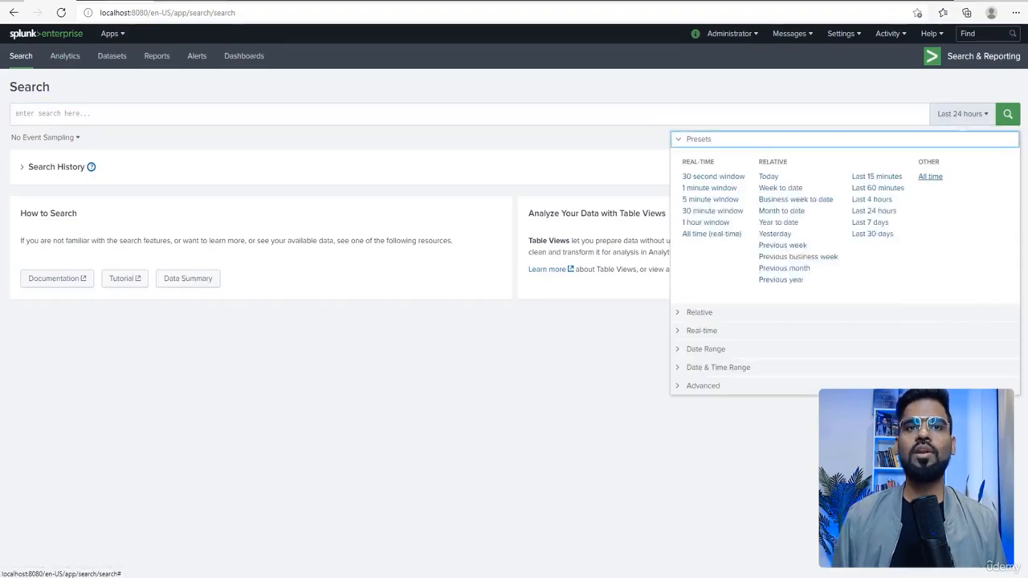
pyautogui.click(930, 176)
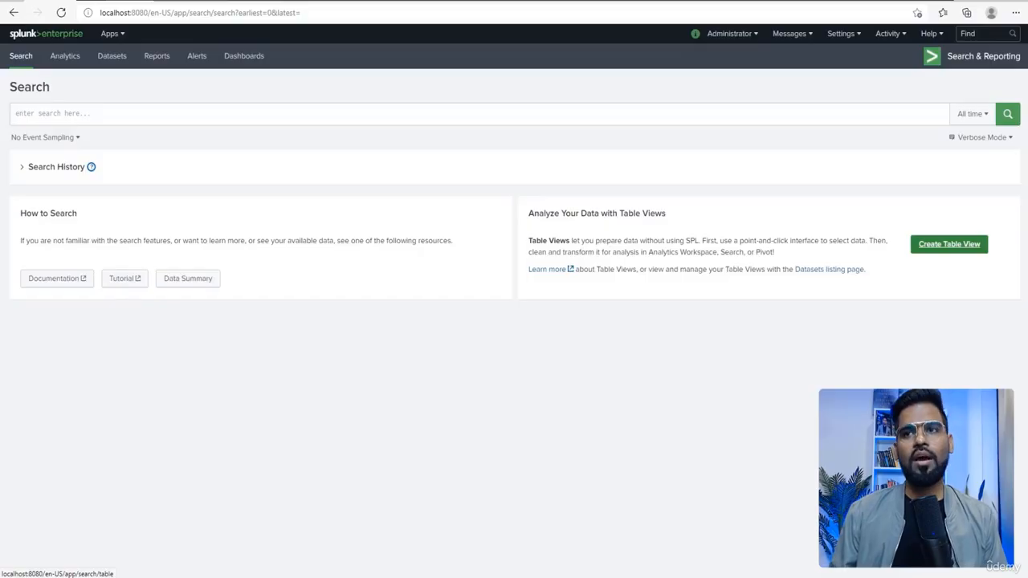
# Create a table view from the botsv2 index with all sourcetypes, keeping the preselected fields, and start editing it.
pyautogui.click(950, 244)
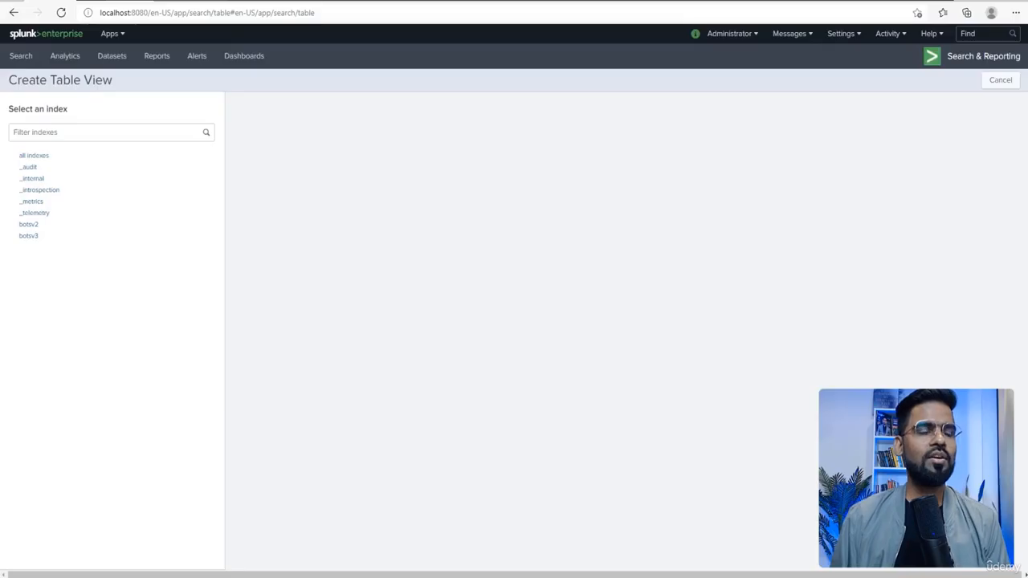
pyautogui.click(29, 225)
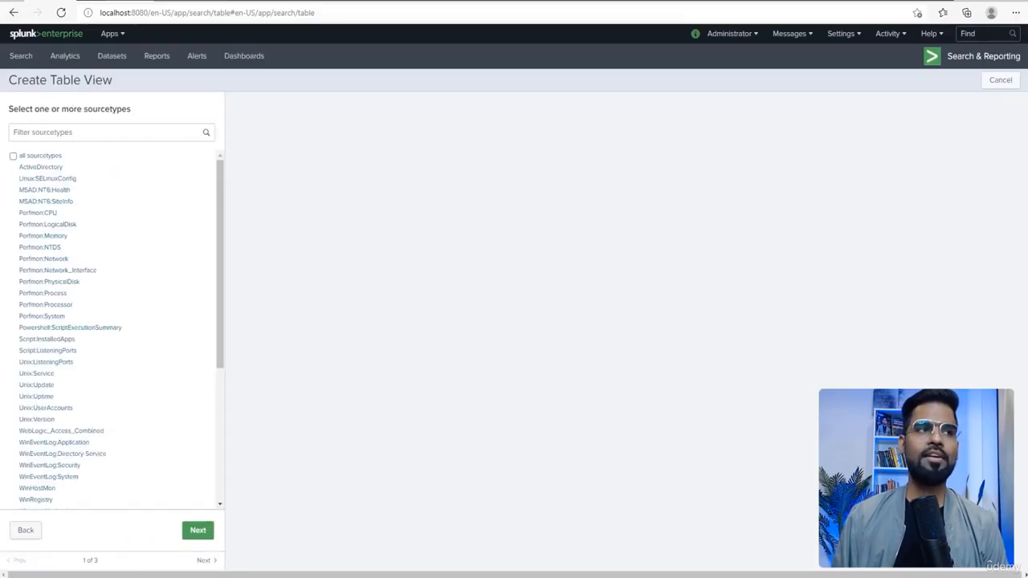
pyautogui.click(13, 155)
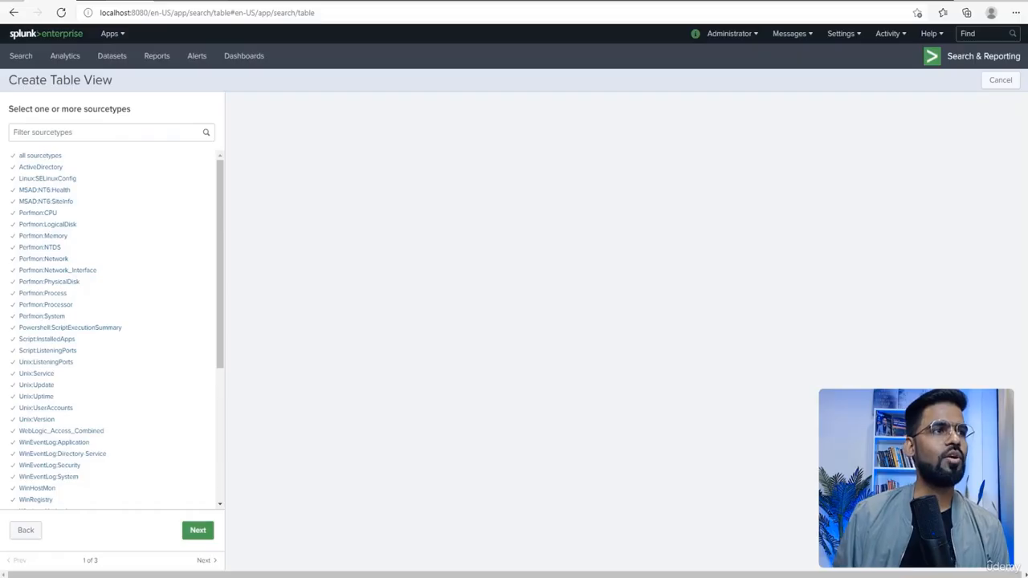
pyautogui.scroll(-5, 113, 329)
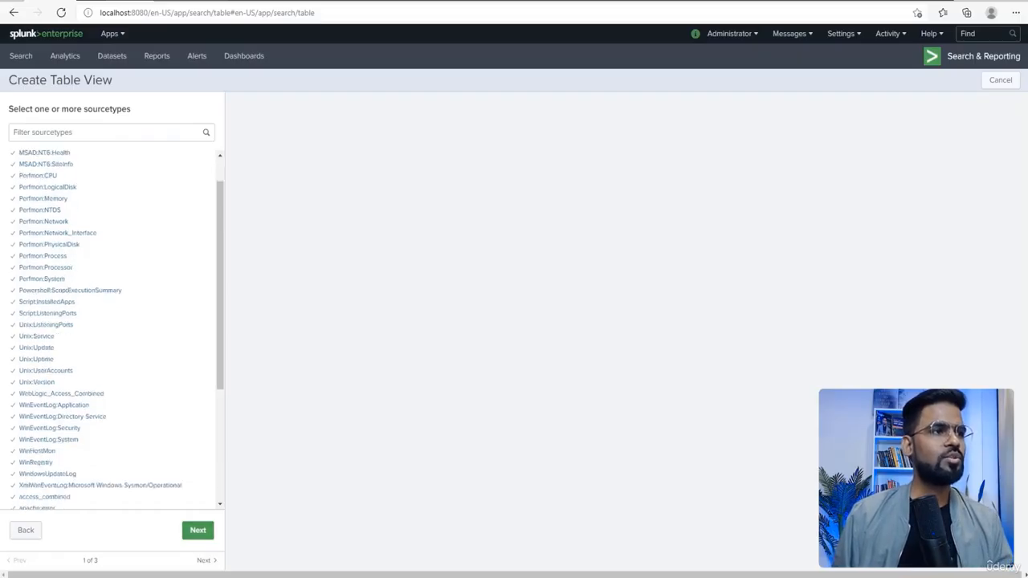
pyautogui.scroll(-1, 113, 329)
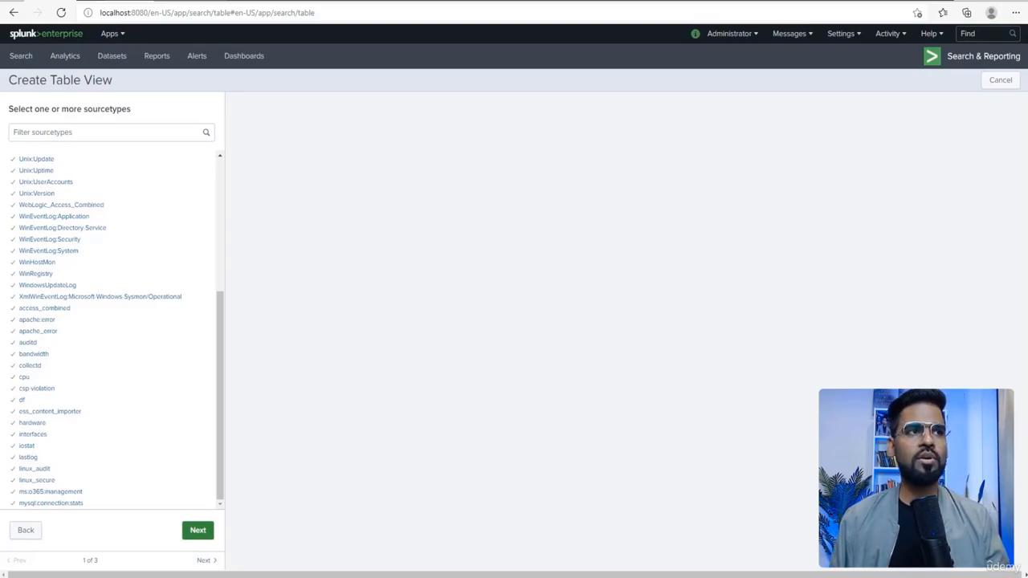
pyautogui.click(198, 531)
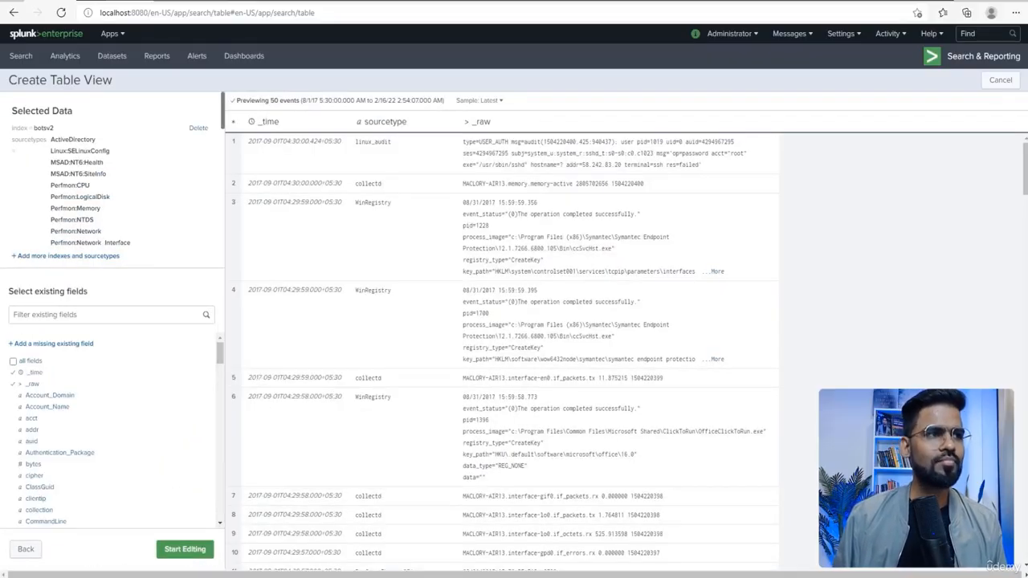
pyautogui.scroll(-3, 502, 338)
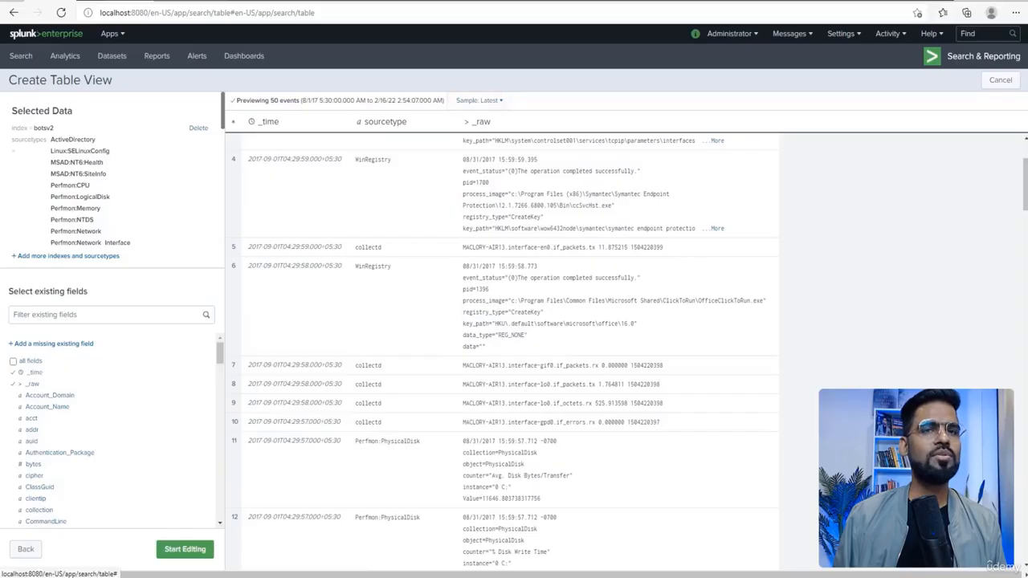
pyautogui.click(185, 549)
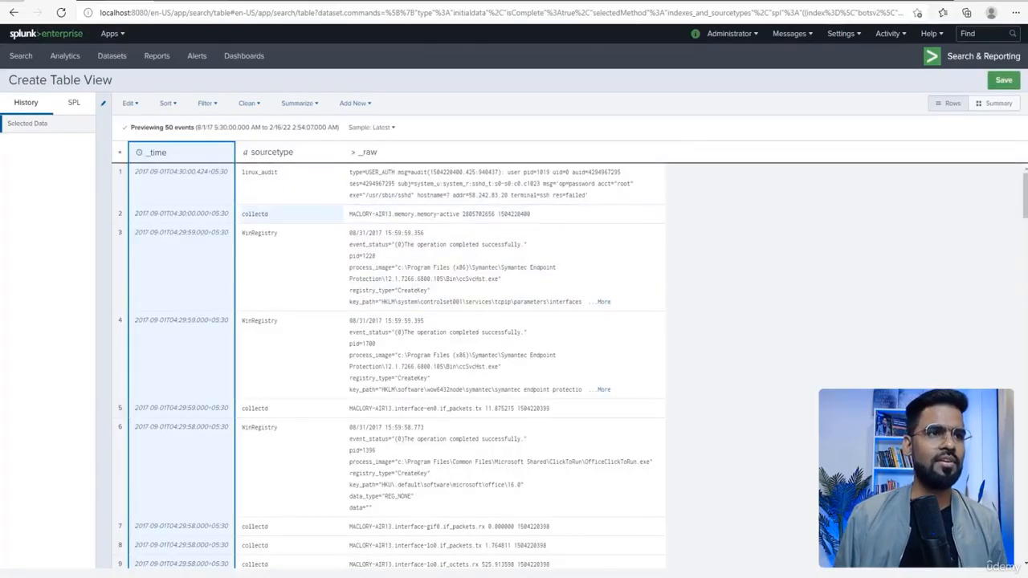
# Review the table view's sorting, filtering and cleaning options, and display the field summary instead of the rows.
pyautogui.click(166, 103)
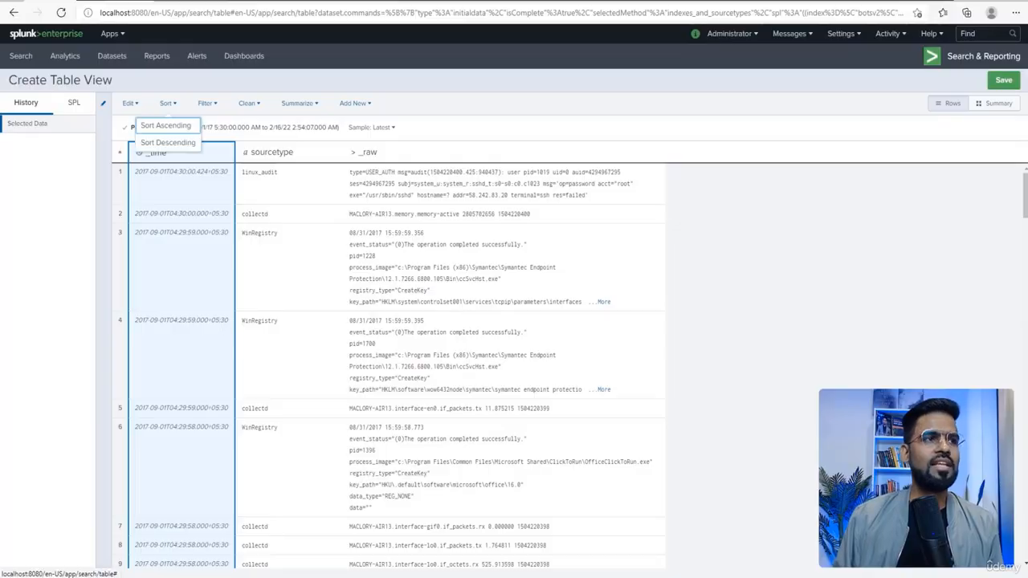
pyautogui.click(208, 103)
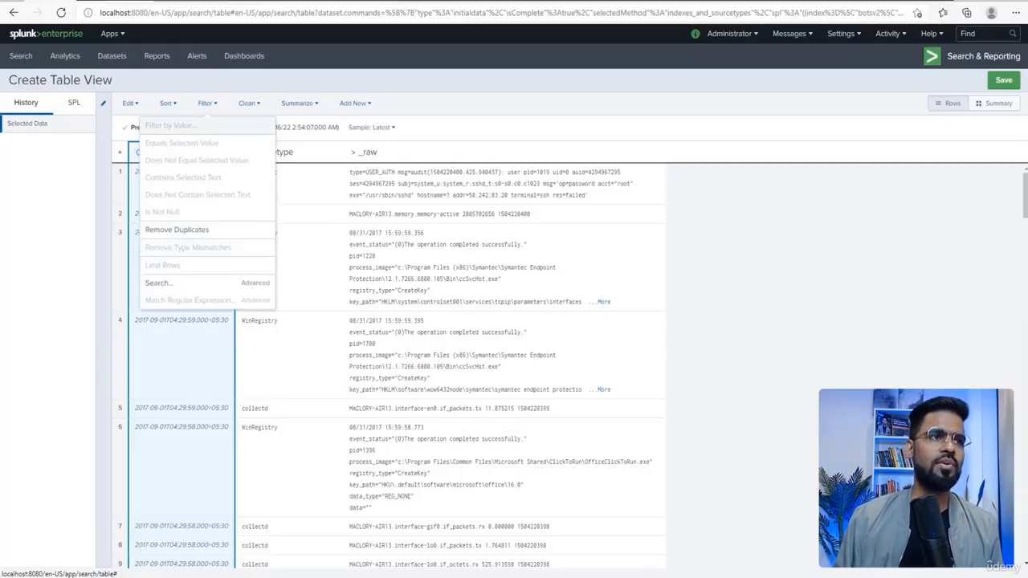
pyautogui.click(249, 103)
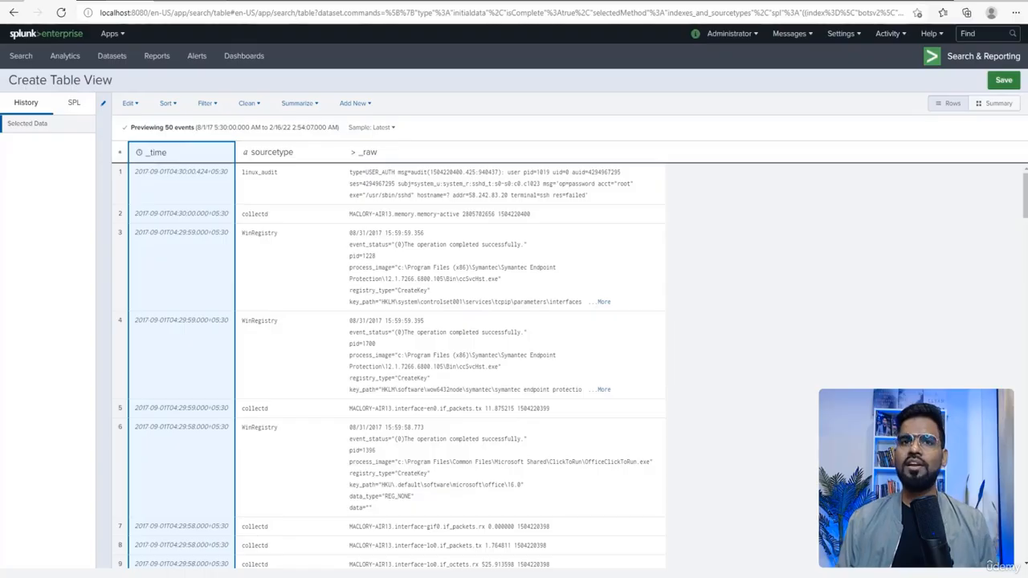
pyautogui.click(994, 103)
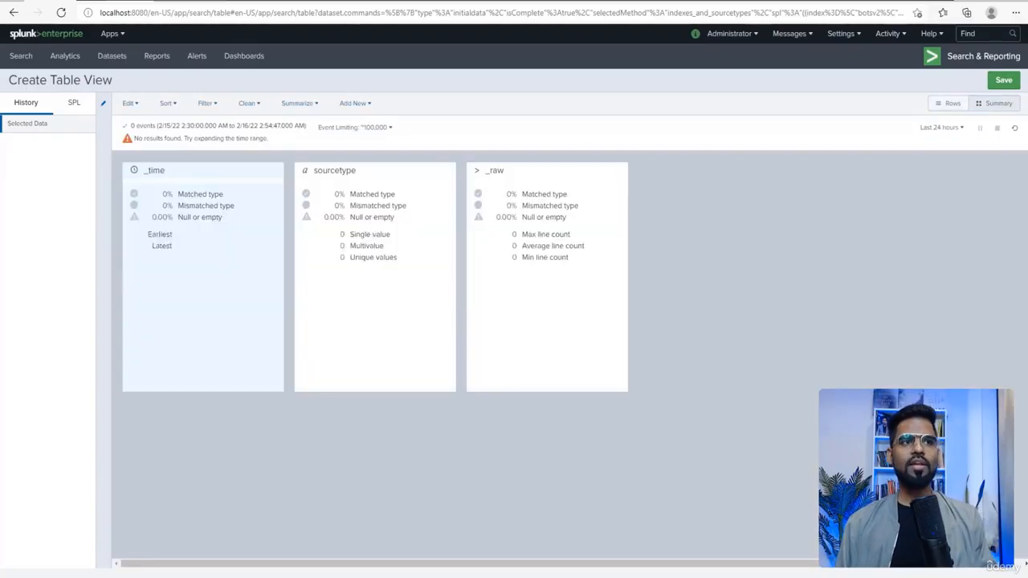